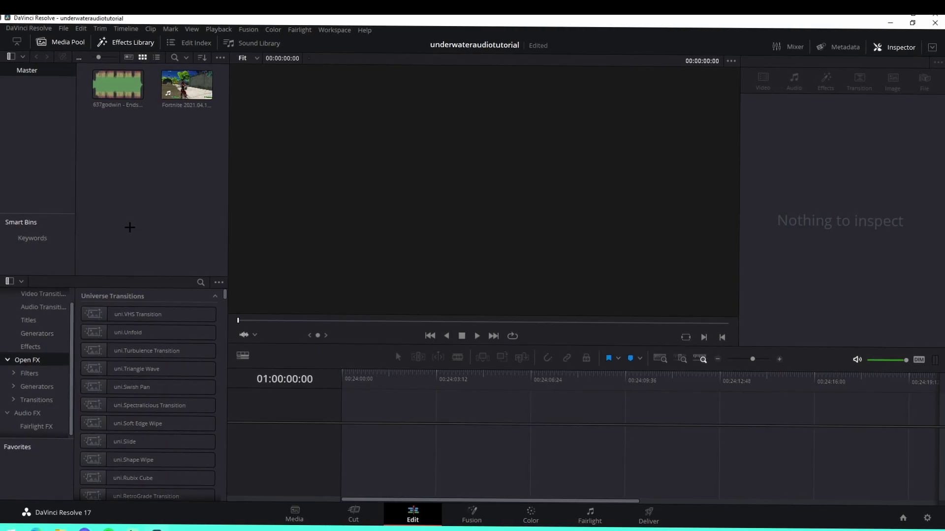
# Step: Create a timeline from the song 637godwin - Ends of the Earth.mp3 and cut off the song's opening part
pyautogui.moveTo(181, 138); pyautogui.dragTo(201, 131)
pyautogui.moveTo(114, 75); pyautogui.dragTo(345, 440)
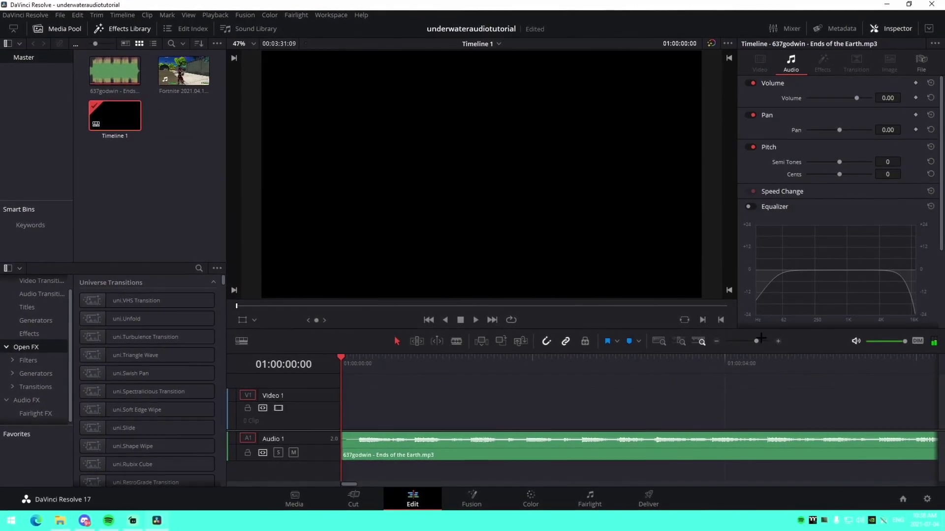
pyautogui.moveTo(760, 338); pyautogui.dragTo(749, 340)
pyautogui.moveTo(370, 445); pyautogui.dragTo(280, 450)
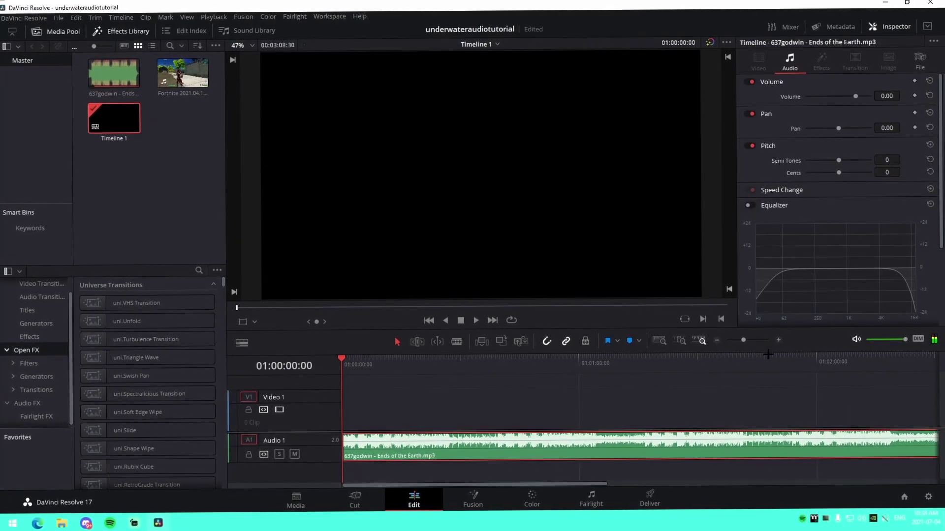
# Step: Lower the playback volume and add a marker to the song clip at 01:00:02:20
pyautogui.moveTo(744, 340); pyautogui.dragTo(749, 341)
pyautogui.press('space')
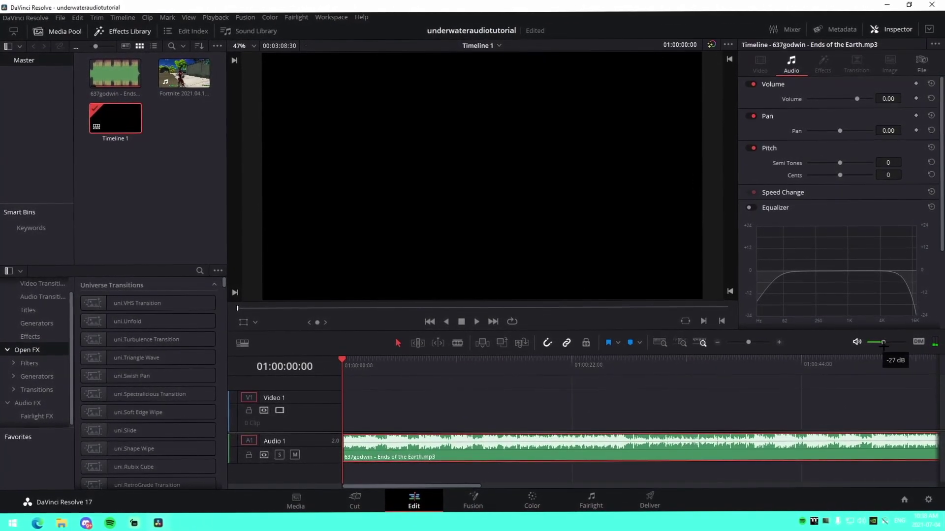
pyautogui.moveTo(748, 342); pyautogui.dragTo(753, 342)
pyautogui.moveTo(880, 343); pyautogui.dragTo(886, 343)
pyautogui.moveTo(417, 362); pyautogui.dragTo(432, 360)
pyautogui.click(453, 444)
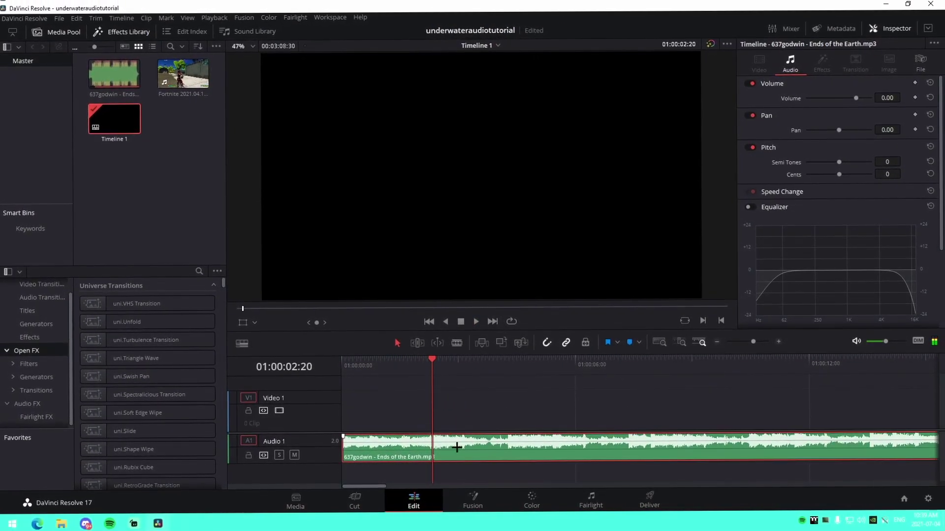
pyautogui.press('m')
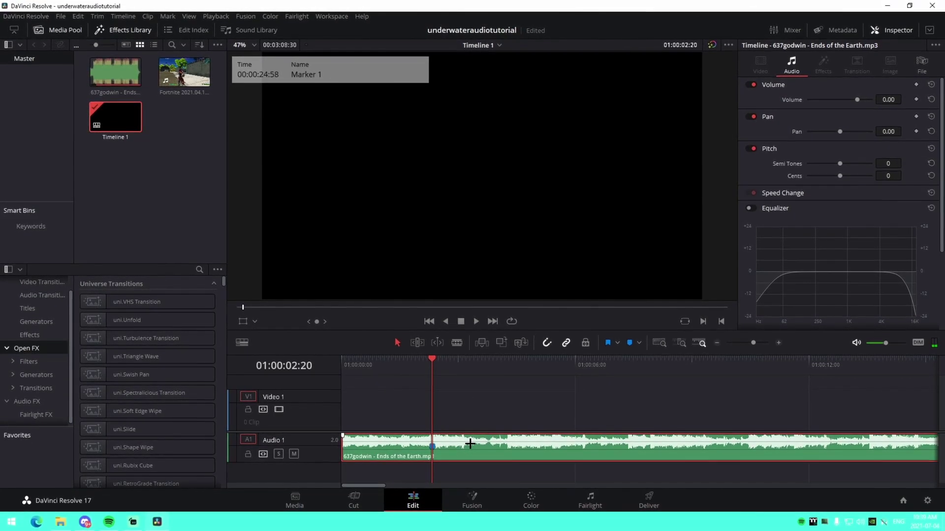
# Step: Play back around the marker and shift it three frames earlier to 01:00:02:17
pyautogui.press('space')
pyautogui.moveTo(416, 357); pyautogui.dragTo(426, 359)
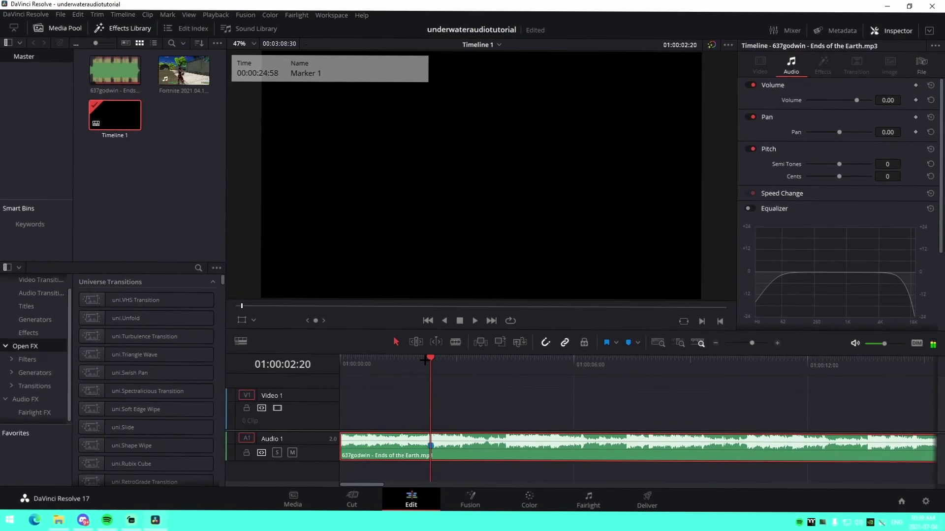
pyautogui.press('space')
pyautogui.click(426, 360)
pyautogui.press('Left')
pyautogui.press('Left')
pyautogui.press('Left')
pyautogui.moveTo(432, 446); pyautogui.dragTo(430, 447)
# Step: Split the song at 01:00:04:21 and delete everything after the cut
pyautogui.click(442, 358)
pyautogui.moveTo(442, 357); pyautogui.dragTo(510, 358)
pyautogui.hotkey('ctrl', 'b')
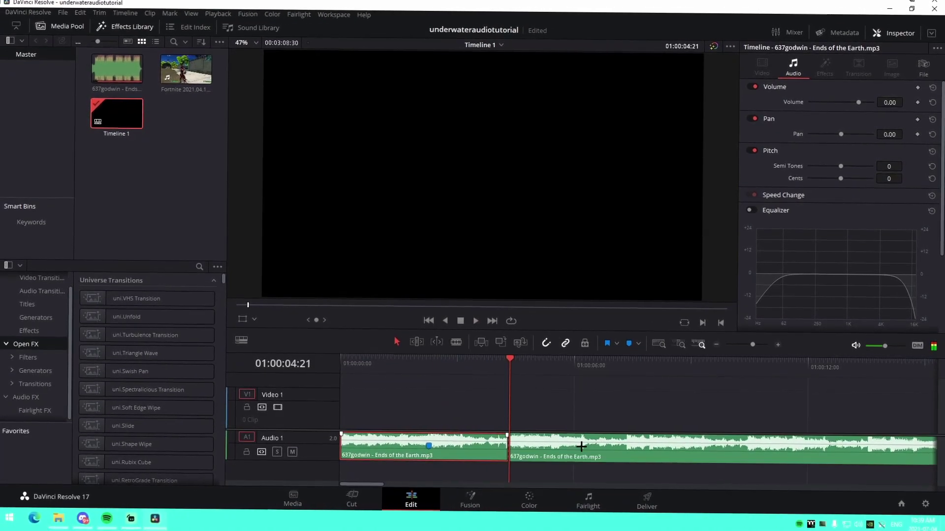
pyautogui.click(580, 446)
pyautogui.press('BackSpace')
# Step: Split the song clip at the marker, 01:00:02:17, and again at 01:00:01:08
pyautogui.click(430, 360)
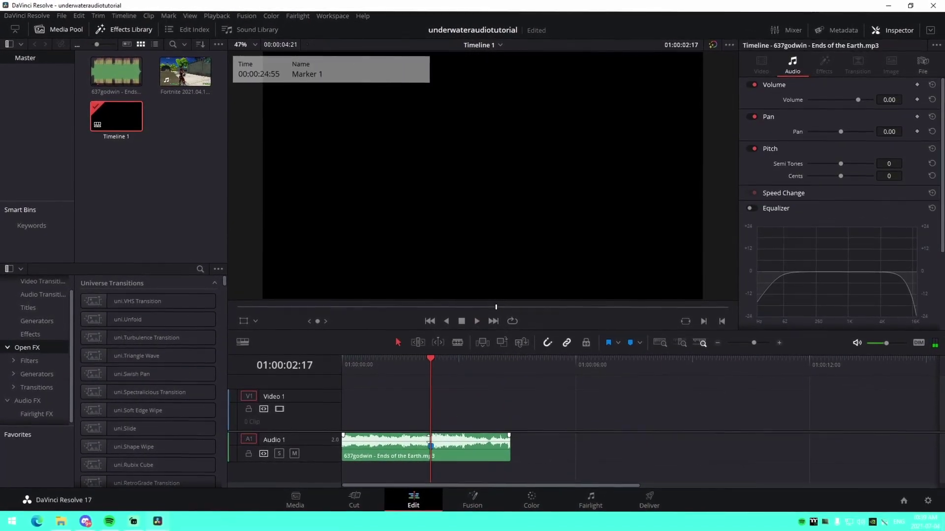
pyautogui.hotkey('ctrl', 'b')
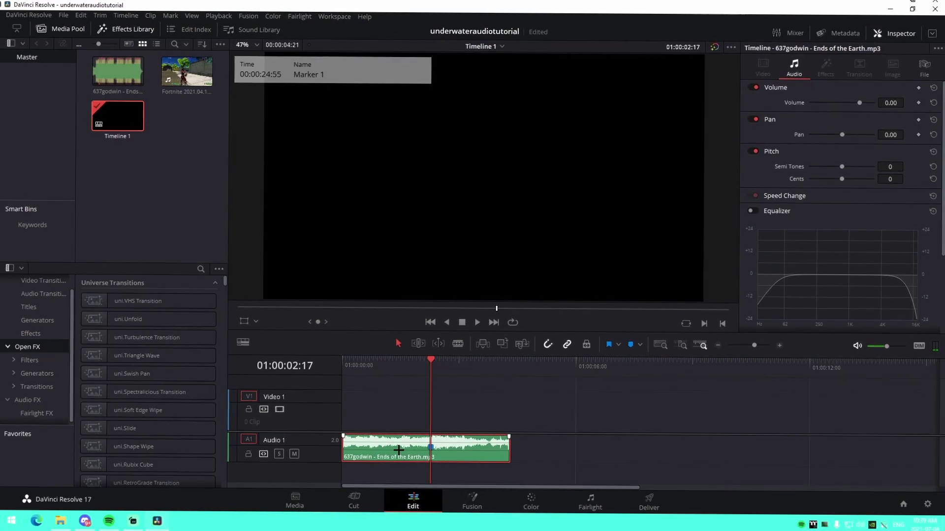
pyautogui.click(392, 364)
pyautogui.click(384, 363)
pyautogui.hotkey('ctrl', 'b')
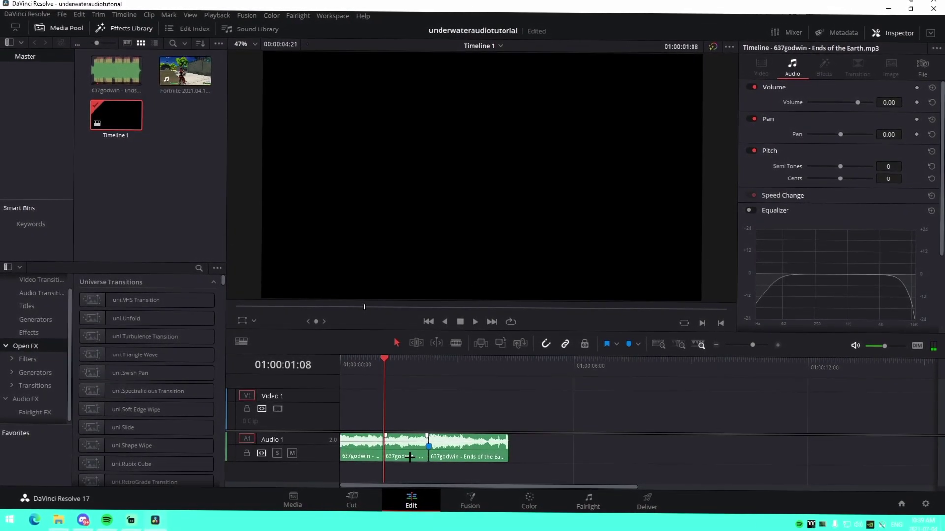
# Step: Duplicate the middle song segment onto a new audio track directly below and play it back
pyautogui.keyDown('alt'); pyautogui.moveTo(408, 456); pyautogui.dragTo(408, 475); pyautogui.keyUp('alt')
pyautogui.press('space')
pyautogui.press('space')
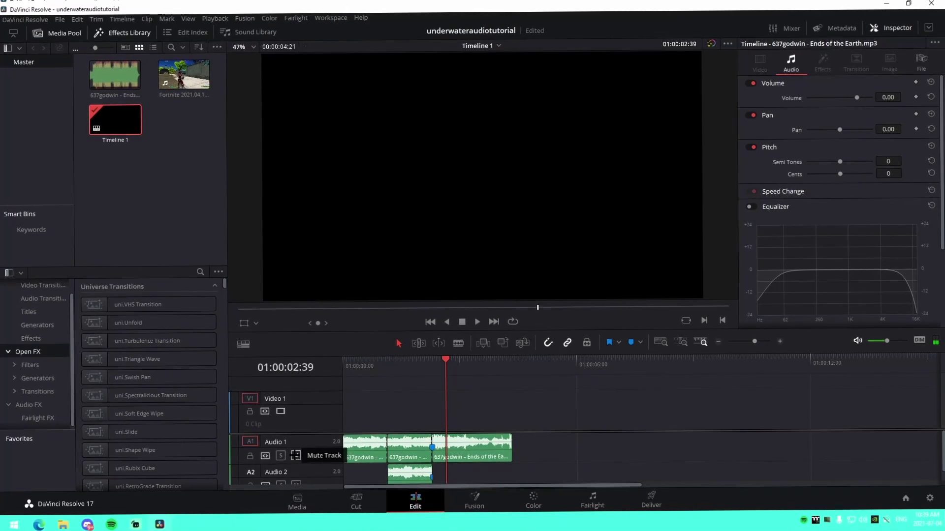
pyautogui.click(294, 453)
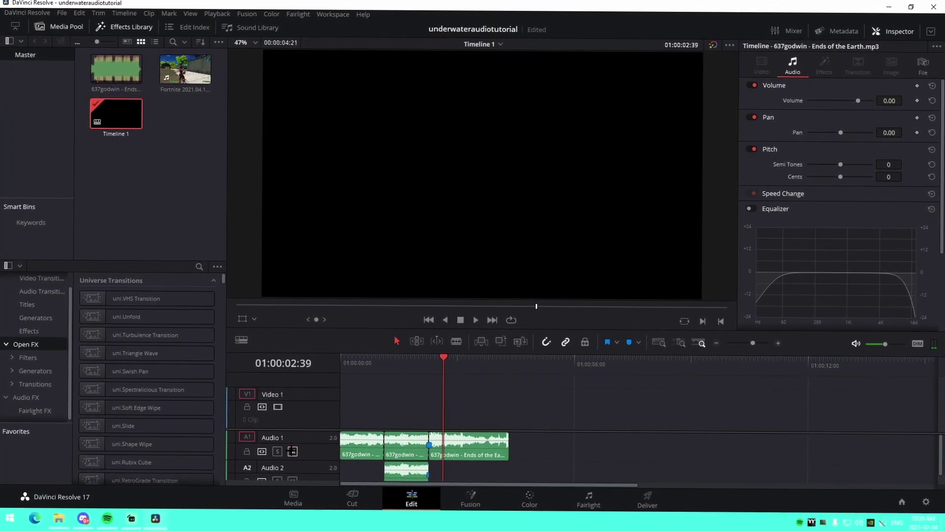
# Step: Place the playhead exactly on the song marker at 01:00:02:17
pyautogui.moveTo(443, 362); pyautogui.dragTo(429, 362)
pyautogui.press('Right')
pyautogui.press('Right')
pyautogui.press('Left')
pyautogui.press('Left')
pyautogui.press('Right')
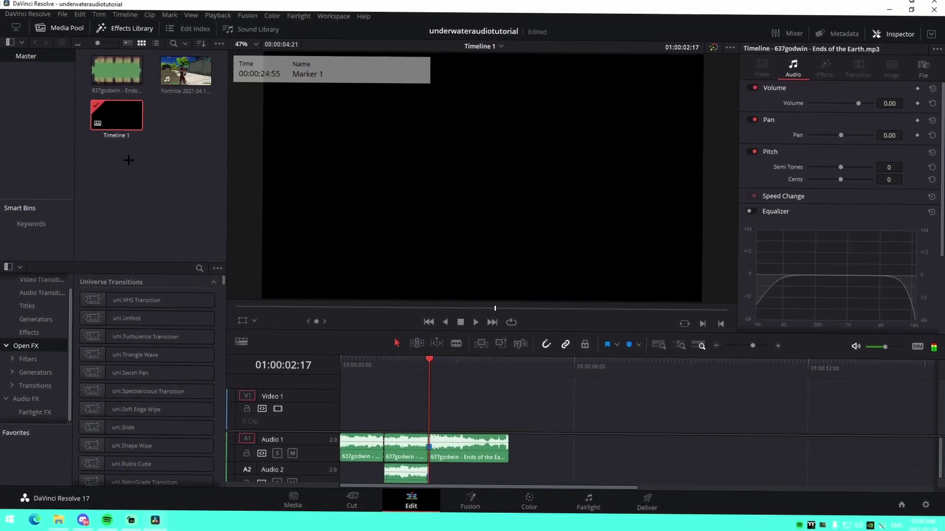
# Step: Preview the Fortnite gameplay clip, choose the section to use and add it to the timeline around the marker
pyautogui.doubleClick(185, 70)
pyautogui.moveTo(595, 309); pyautogui.dragTo(701, 309)
pyautogui.moveTo(155, 91); pyautogui.dragTo(555, 408)
pyautogui.moveTo(473, 478); pyautogui.dragTo(364, 460)
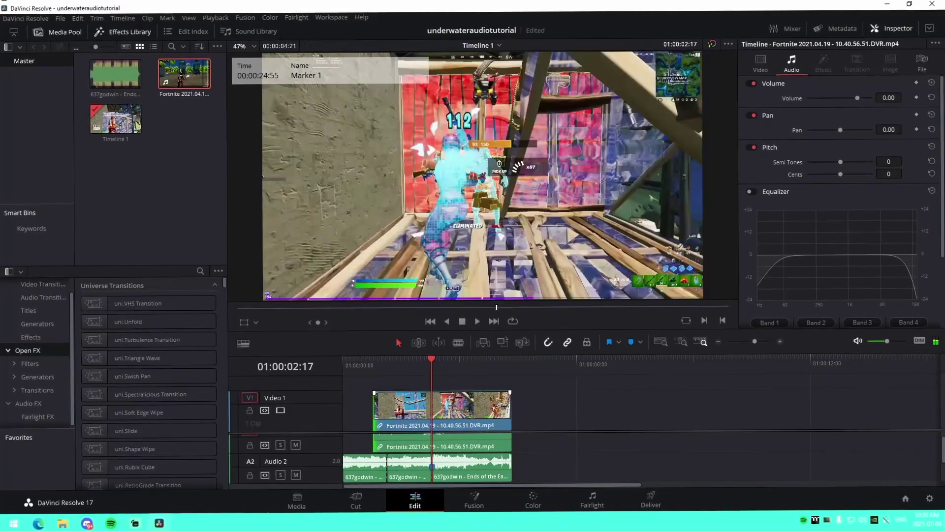
# Step: Align the gameplay's elimination shot with the song marker and trim the clip to span the song's full length
pyautogui.moveTo(443, 408); pyautogui.dragTo(457, 408)
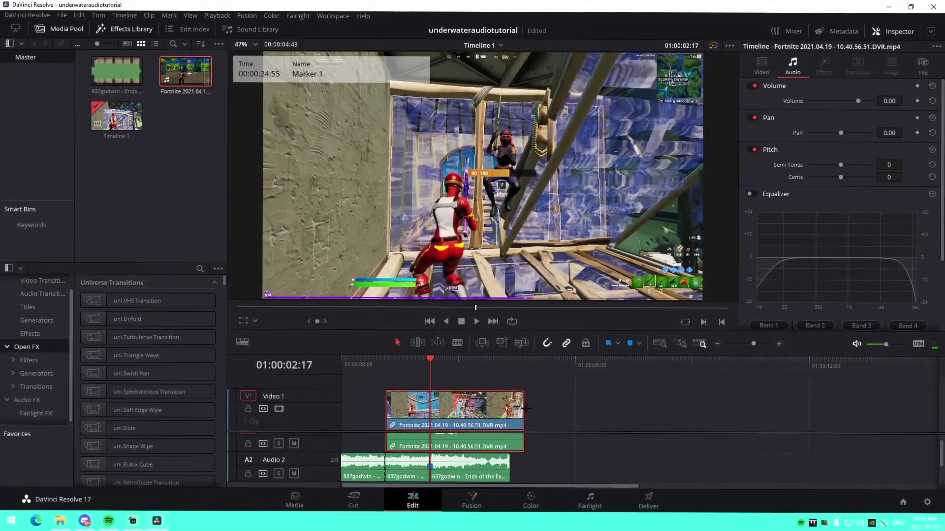
pyautogui.moveTo(524, 408); pyautogui.dragTo(466, 415)
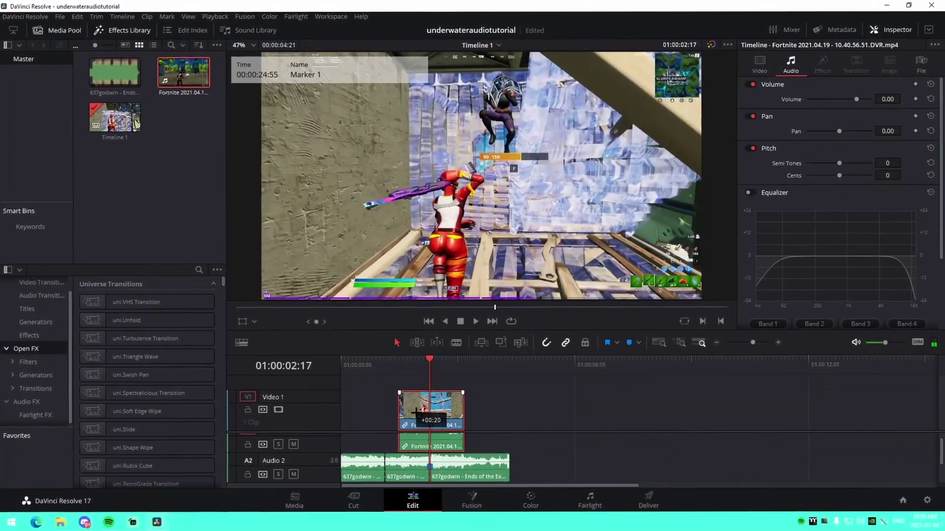
pyautogui.moveTo(396, 412)
pyautogui.mouseDown()
pyautogui.moveTo(445, 416)
pyautogui.moveTo(403, 414)
pyautogui.mouseUp()
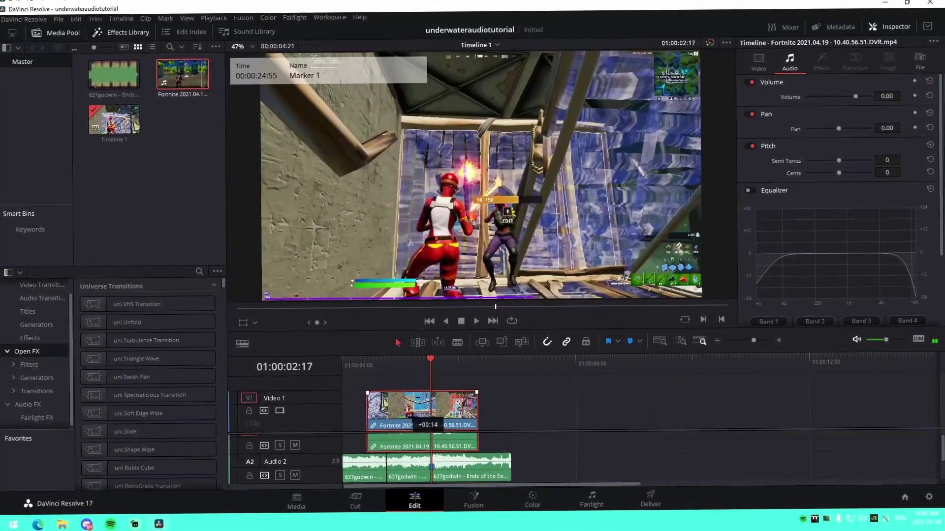
pyautogui.moveTo(410, 417); pyautogui.dragTo(342, 411)
# Step: Enable retime controls on the gameplay clip, add speed points around the marker and slow the section just before it to 50%
pyautogui.click(364, 371)
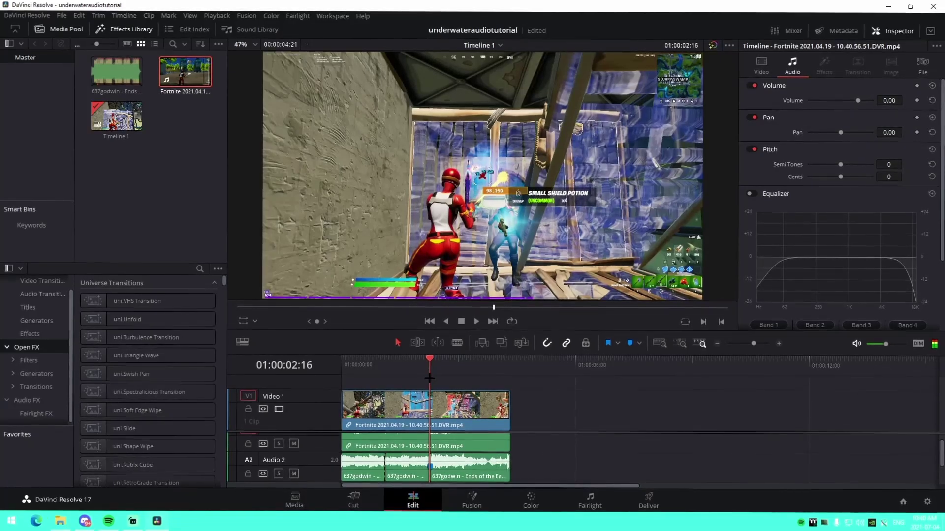
pyautogui.rightClick(446, 402)
pyautogui.moveTo(484, 287)
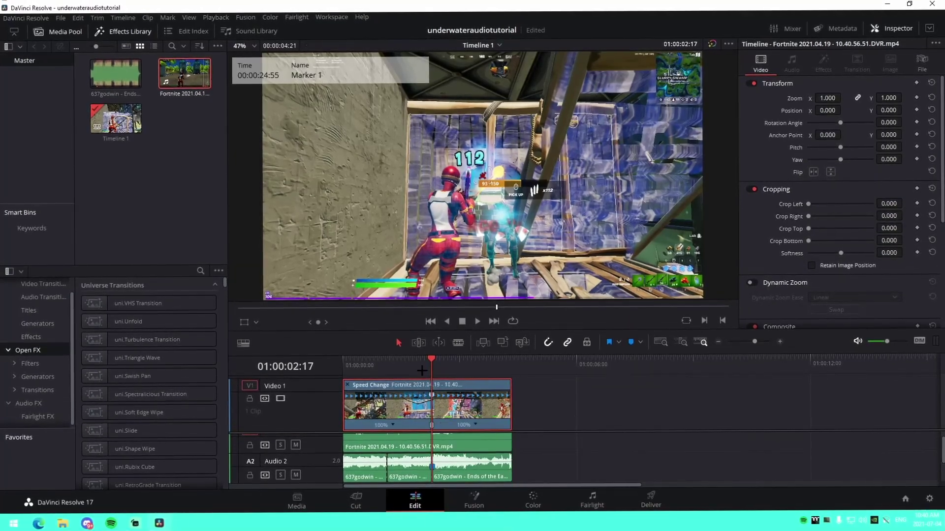
pyautogui.moveTo(404, 369); pyautogui.dragTo(410, 371)
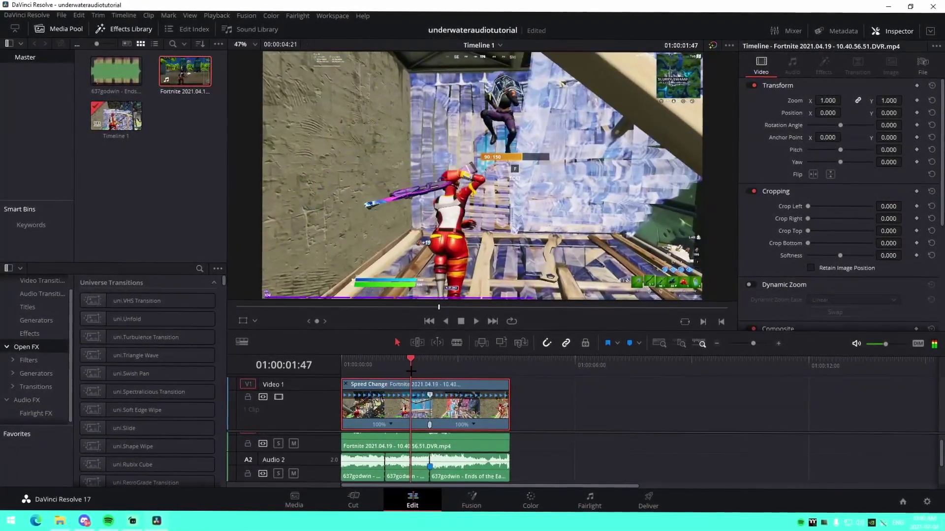
pyautogui.click(392, 423)
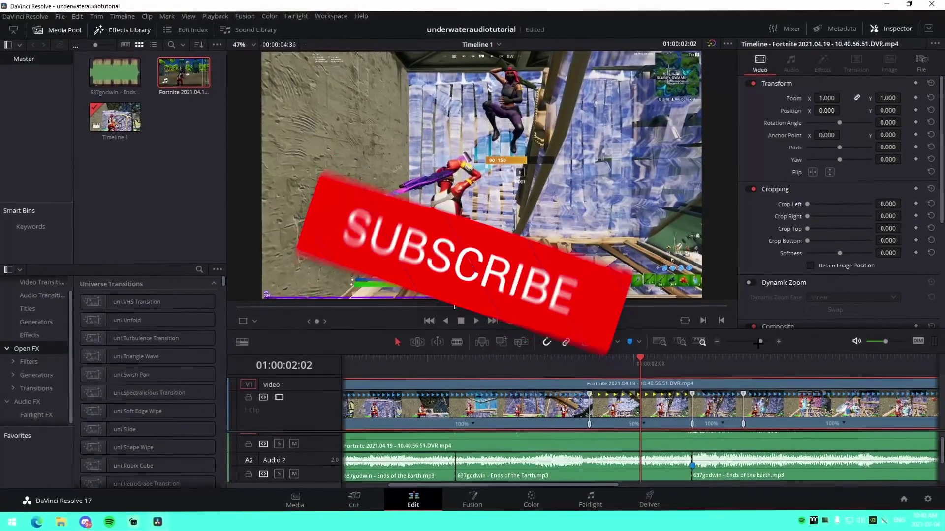
# Step: Slow the gameplay clip's final section to 50% and move a speed point to just before the marker
pyautogui.moveTo(759, 342); pyautogui.dragTo(757, 342)
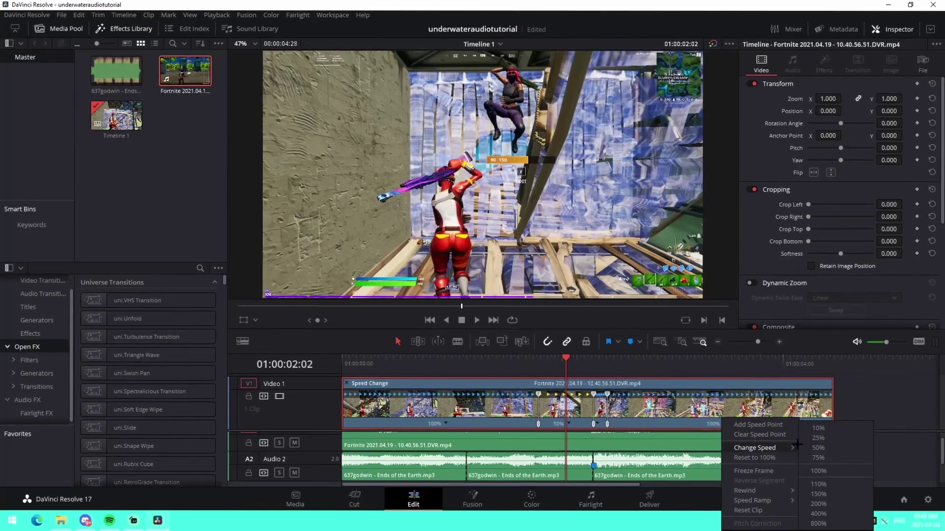
pyautogui.click(818, 448)
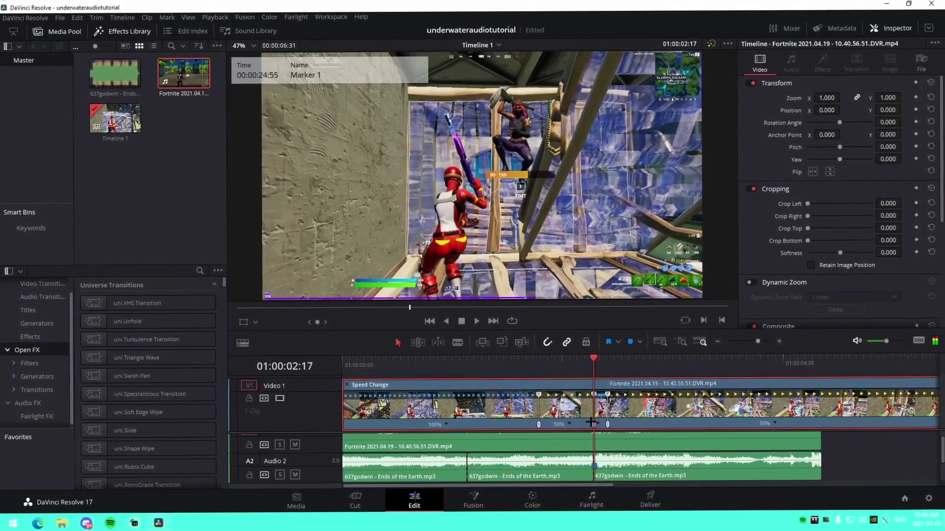
pyautogui.moveTo(590, 424); pyautogui.dragTo(575, 426)
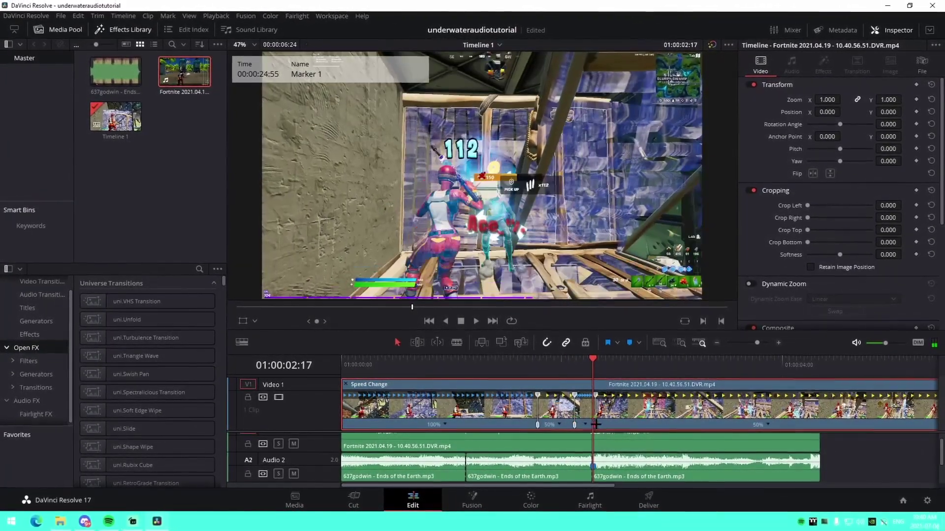
# Step: Trim the end of the gameplay clip to finish slightly before the song and play the edit back
pyautogui.moveTo(757, 341); pyautogui.dragTo(755, 340)
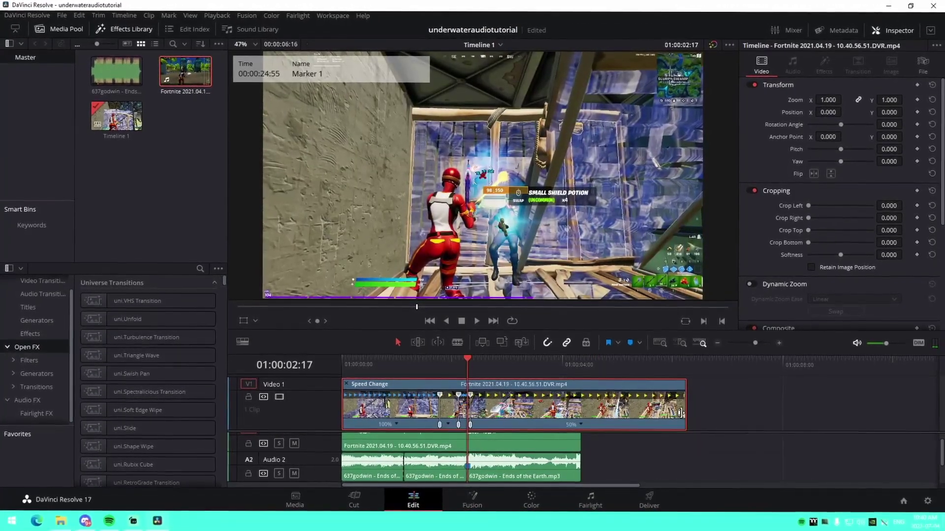
pyautogui.moveTo(577, 418); pyautogui.dragTo(531, 416)
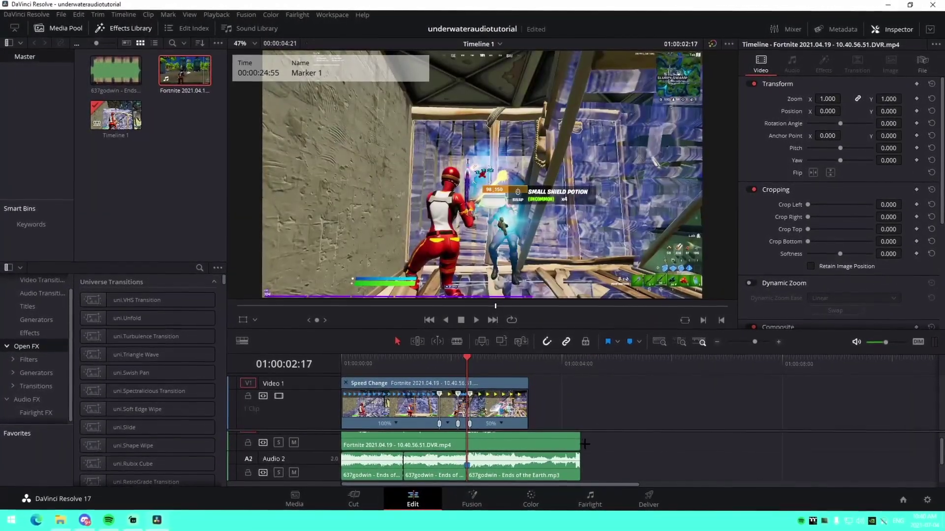
pyautogui.moveTo(523, 394); pyautogui.dragTo(546, 399)
pyautogui.click(370, 370)
pyautogui.press('space')
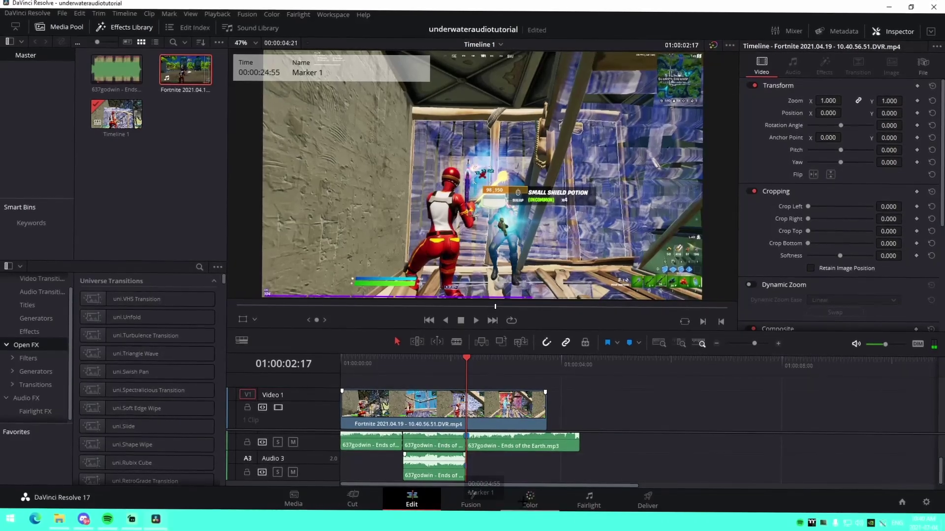
# Step: Switch to the Fairlight page, widen the mixer to show Audio 3 and open that track's equalizer
pyautogui.click(609, 498)
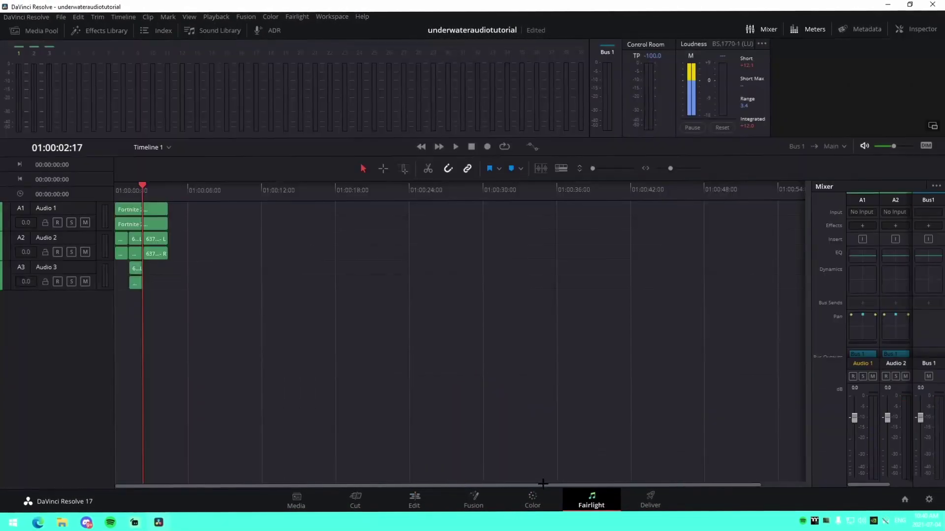
pyautogui.moveTo(665, 168); pyautogui.dragTo(675, 168)
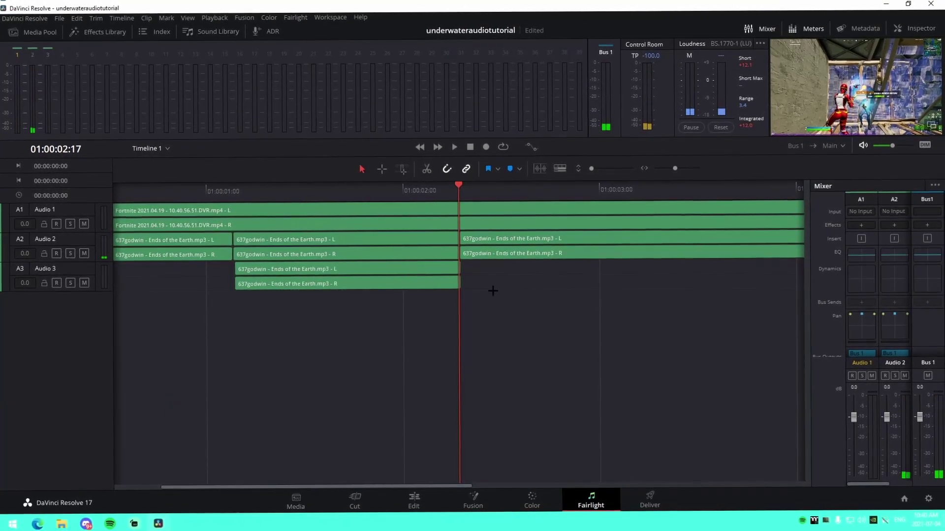
pyautogui.moveTo(445, 304); pyautogui.dragTo(608, 346)
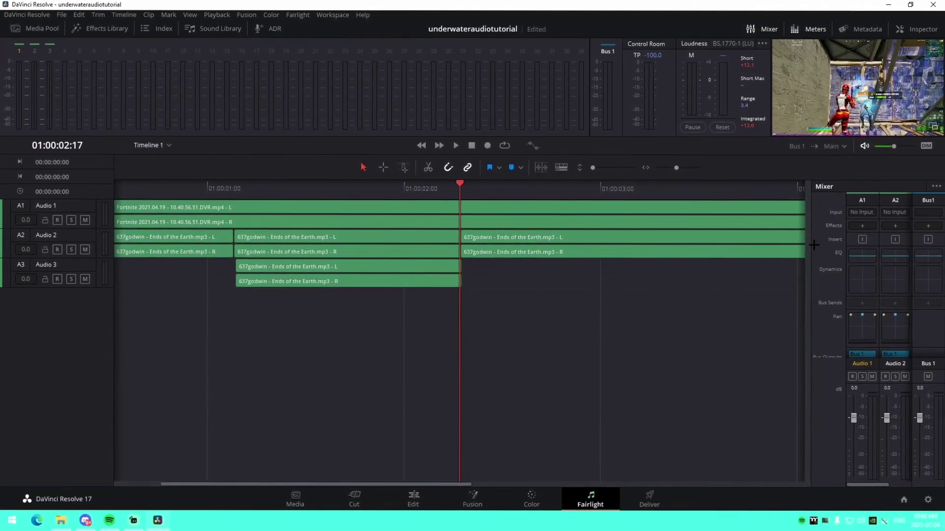
pyautogui.doubleClick(899, 254)
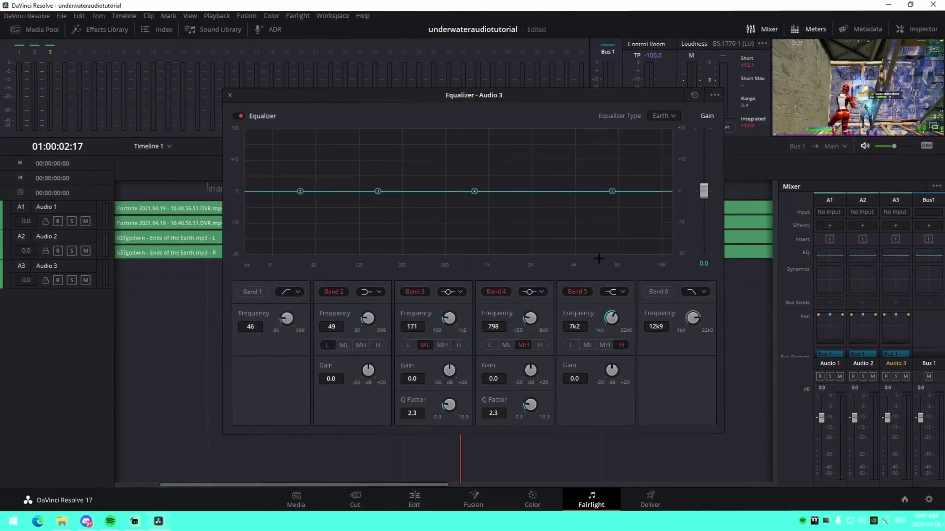
# Step: On Audio 3's equalizer, raise Band 2 to +14.9 dB at 242 Hz, shift Band 3 to 251 Hz and pull Band 5 lower
pyautogui.moveTo(378, 142); pyautogui.dragTo(391, 143)
pyautogui.moveTo(378, 194); pyautogui.dragTo(394, 191)
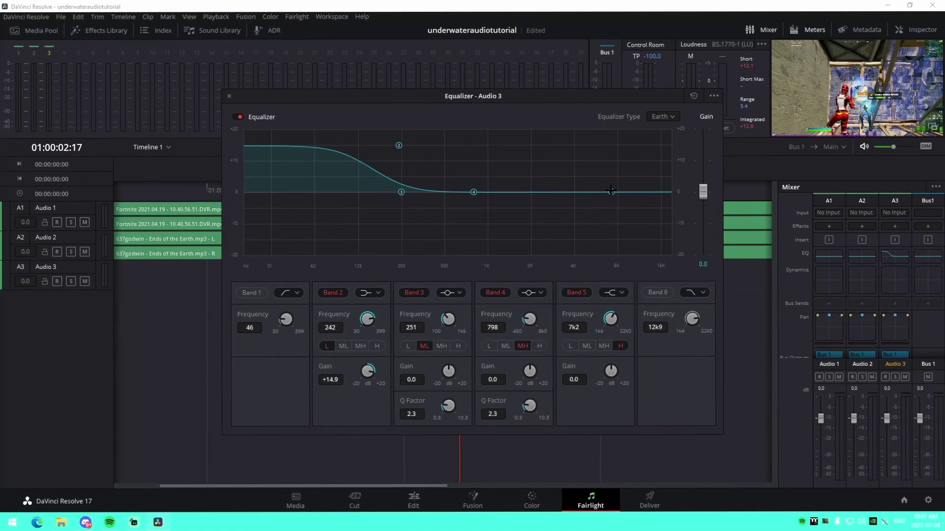
pyautogui.moveTo(610, 191); pyautogui.dragTo(489, 234)
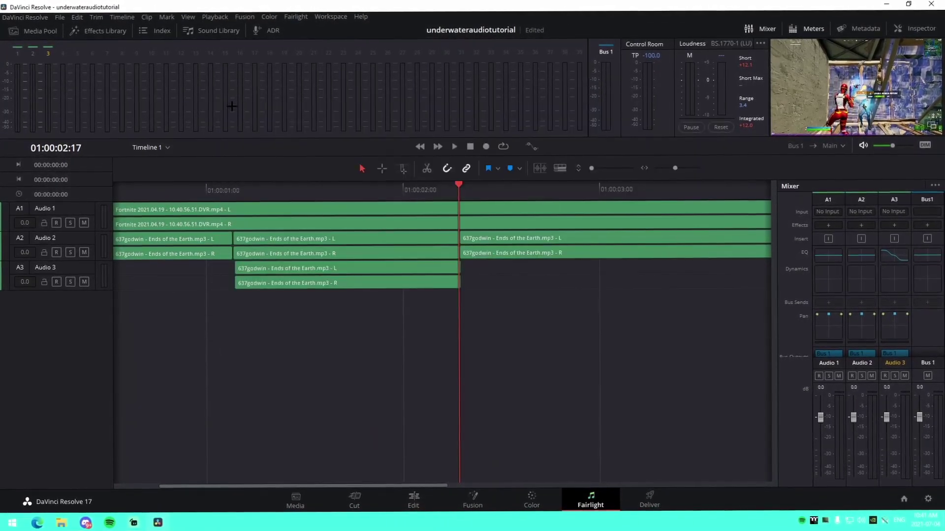
# Step: Return to the Edit page, mute Audio 2 and move the playhead back to preview the equalized segment
pyautogui.click(413, 501)
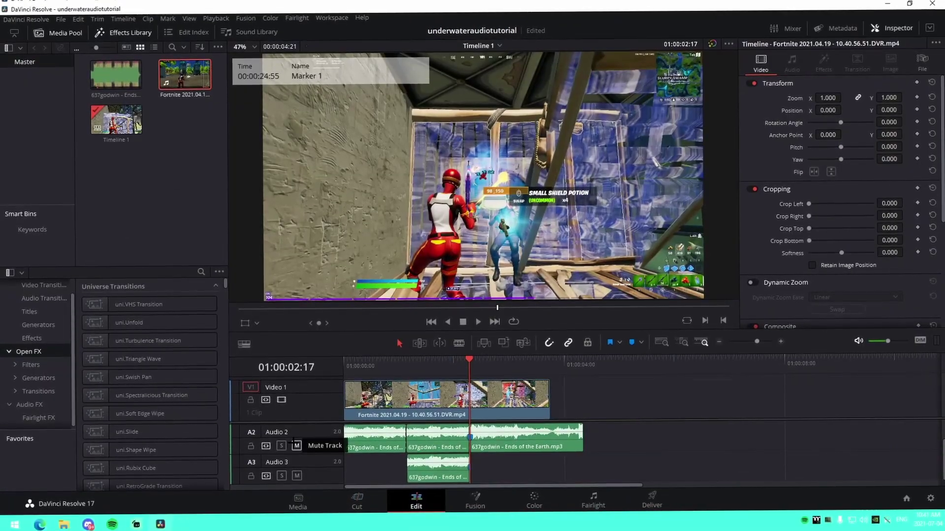
pyautogui.click(399, 364)
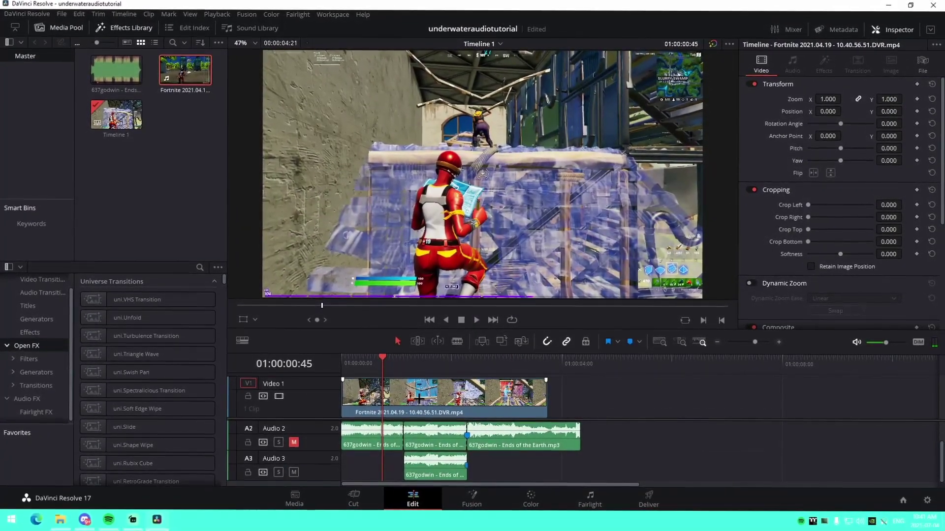
# Step: Extend the start of the Audio 3 clip 10 frames earlier and delete the middle song section from Audio 2
pyautogui.moveTo(406, 462); pyautogui.dragTo(395, 461)
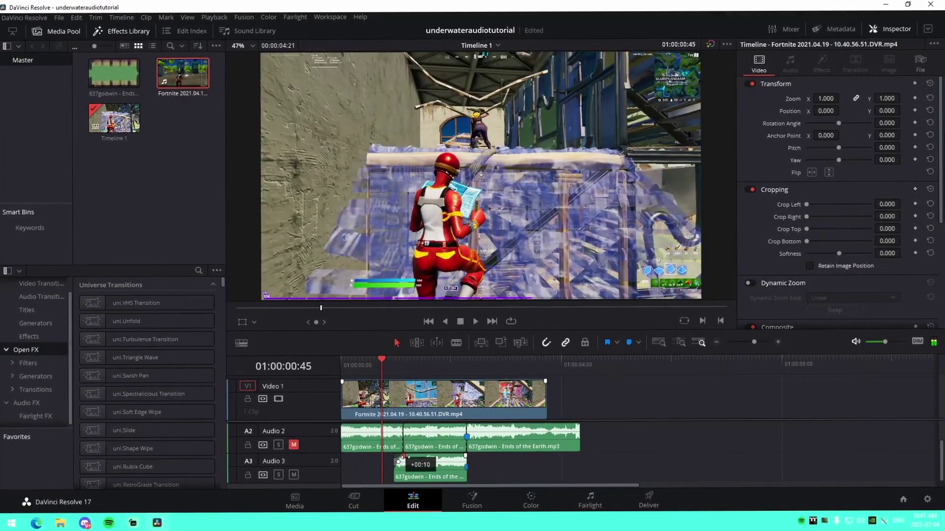
pyautogui.click(418, 437)
pyautogui.press('BackSpace')
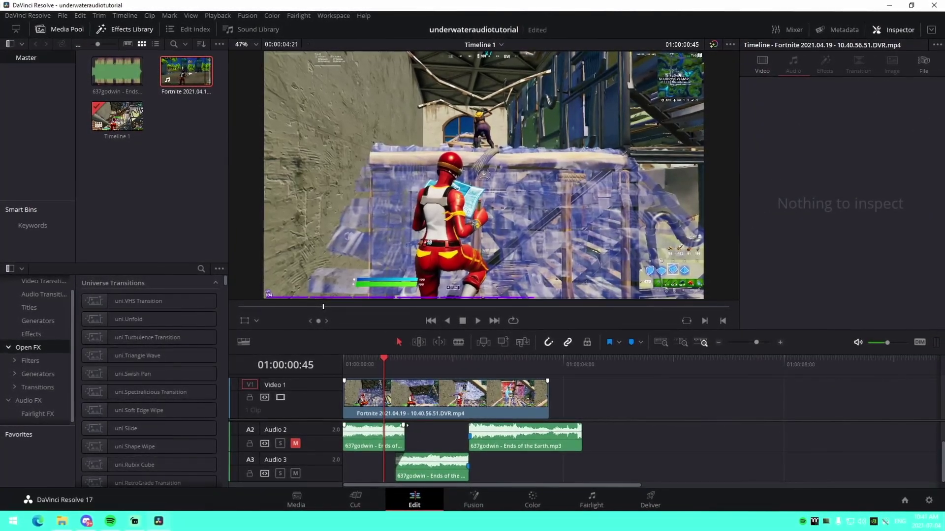
# Step: Unmute Audio 2 and play back the transition from its first clip into the equalized Audio 3 segment
pyautogui.click(355, 365)
pyautogui.press('space')
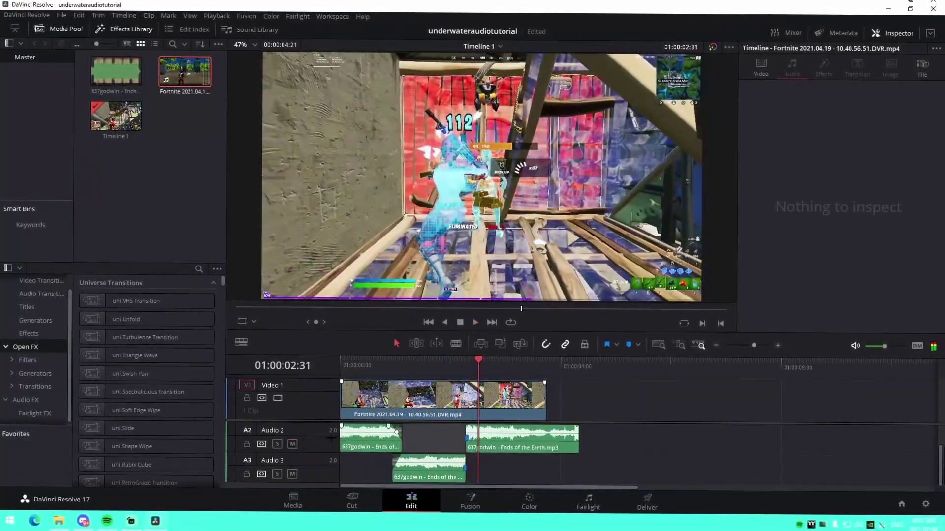
pyautogui.click(367, 362)
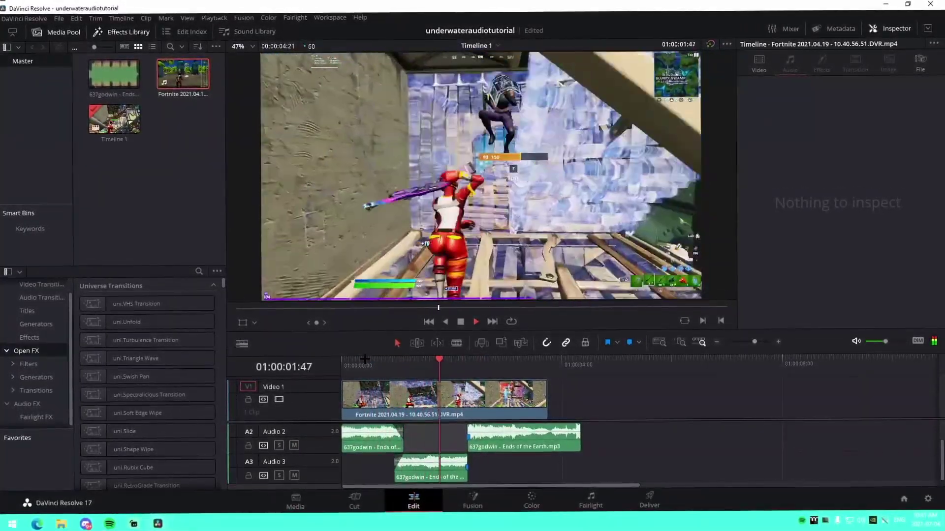
pyautogui.click(365, 363)
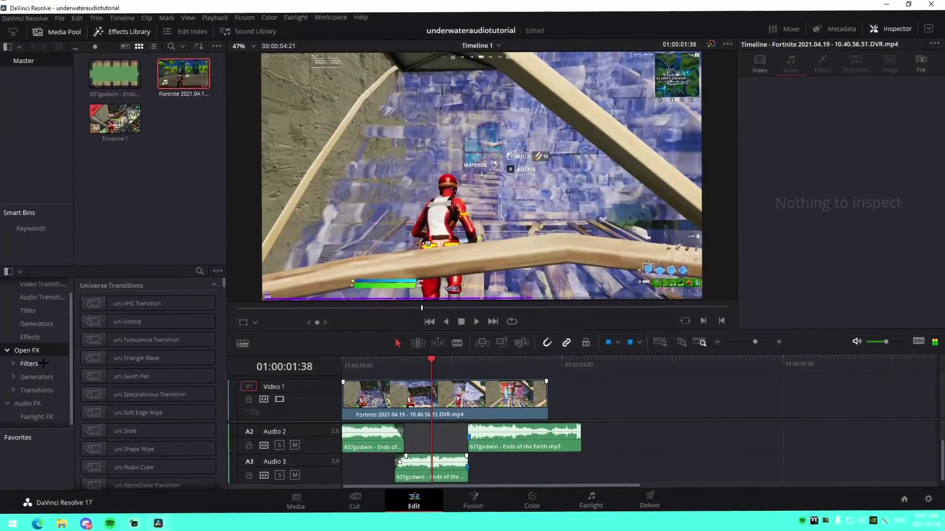
# Step: Apply the Soft Clipper and Noise Reduction audio effects to the song segment on Audio 3
pyautogui.click(28, 403)
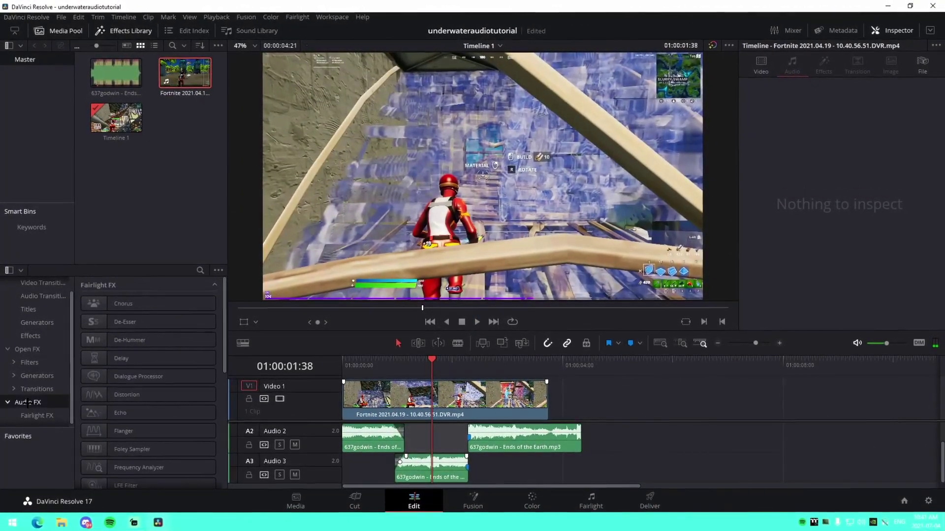
pyautogui.scroll(-1, 143, 413)
pyautogui.scroll(-3, 138, 451)
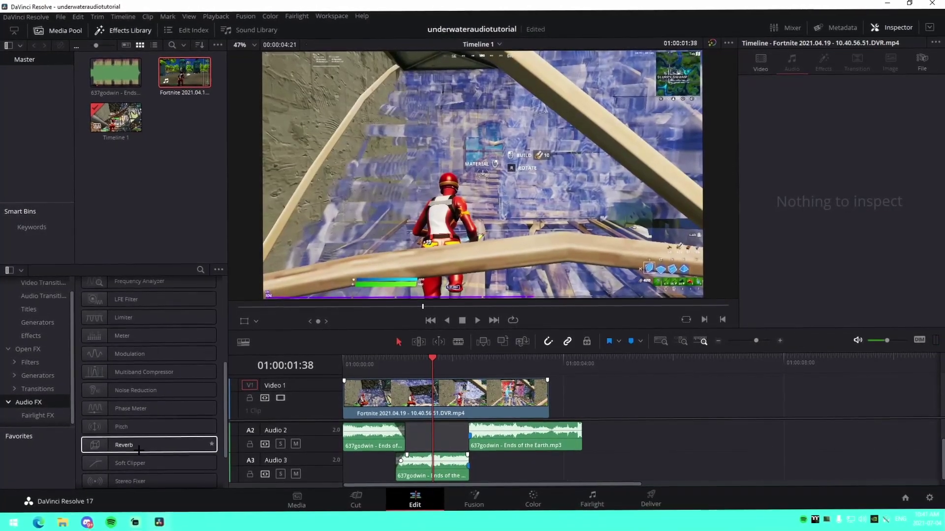
pyautogui.moveTo(137, 463); pyautogui.dragTo(427, 464)
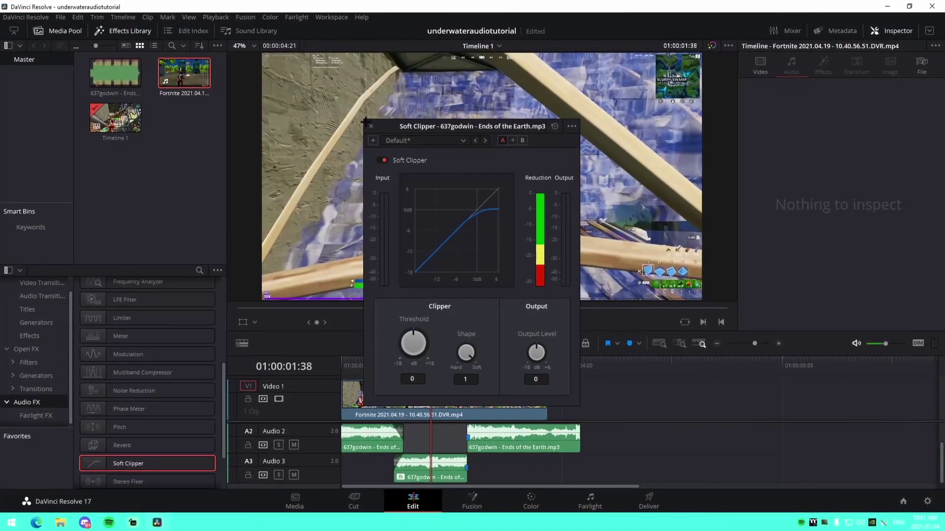
pyautogui.click(372, 125)
pyautogui.moveTo(120, 396); pyautogui.dragTo(416, 461)
pyautogui.click(299, 140)
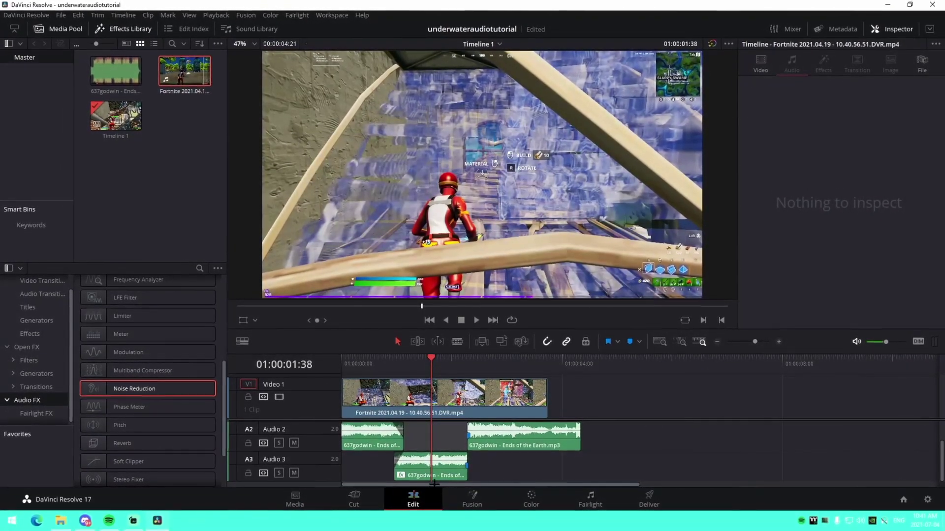
# Step: On the Audio 3 clip, set Noise Reduction makeup to -6.0 and Soft Clipper threshold and output level to -6, and preview it
pyautogui.click(432, 464)
pyautogui.click(821, 62)
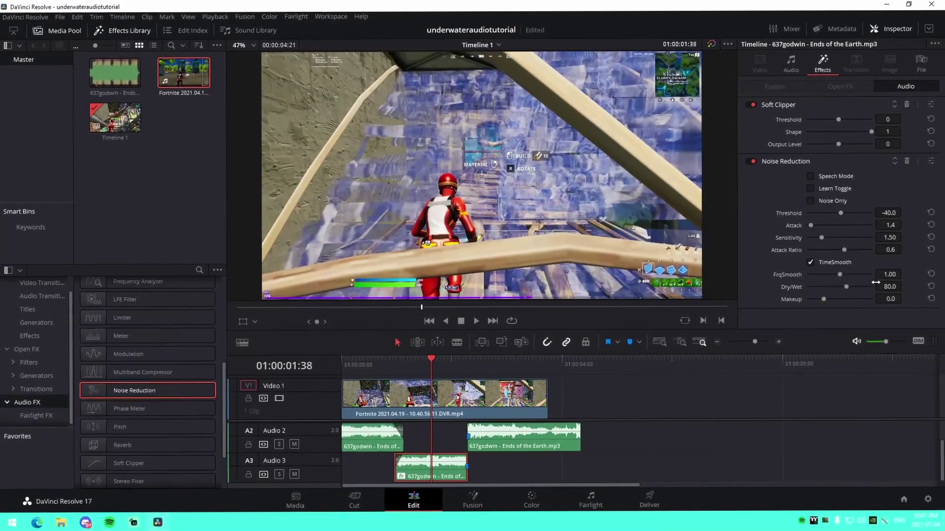
pyautogui.moveTo(824, 301); pyautogui.dragTo(809, 301)
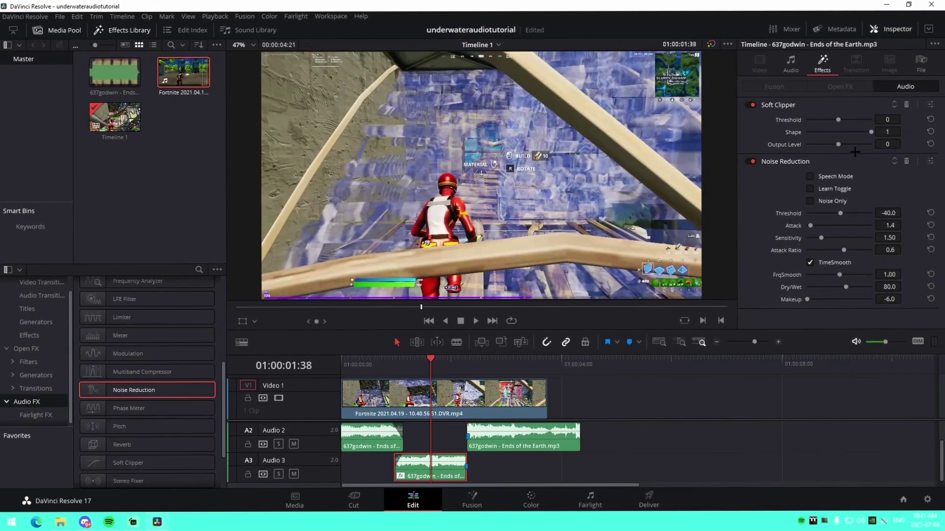
pyautogui.moveTo(903, 118); pyautogui.dragTo(906, 147)
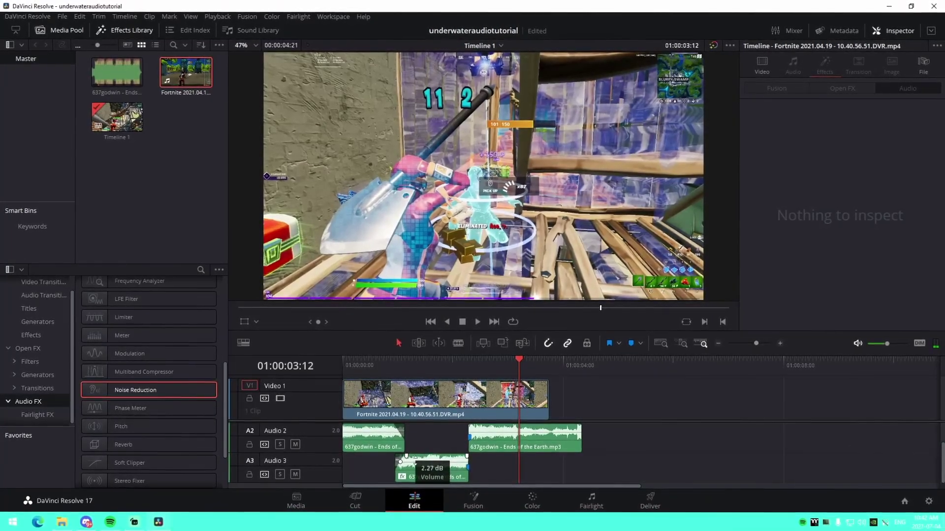
pyautogui.click(359, 365)
pyautogui.press('space')
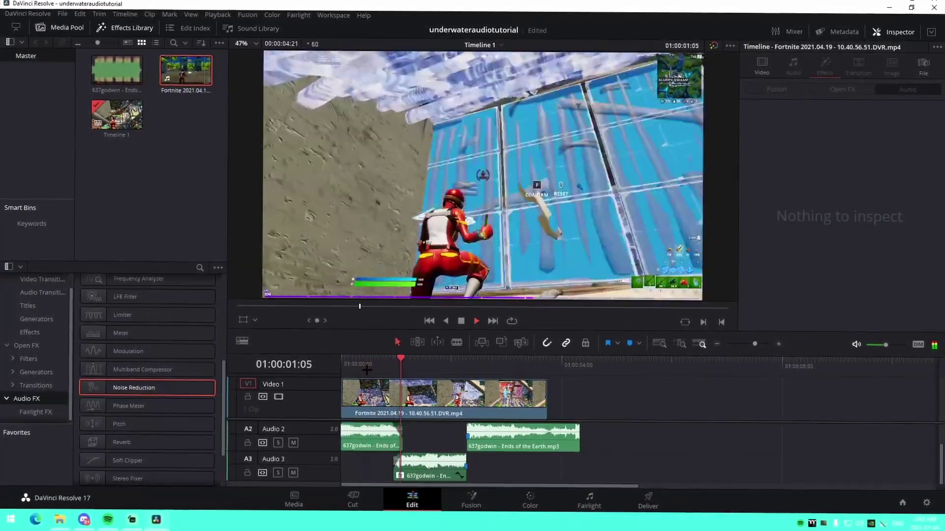
# Step: Set the Audio 3 clip's Noise Reduction makeup to -2.9 and play the segment back
pyautogui.click(407, 464)
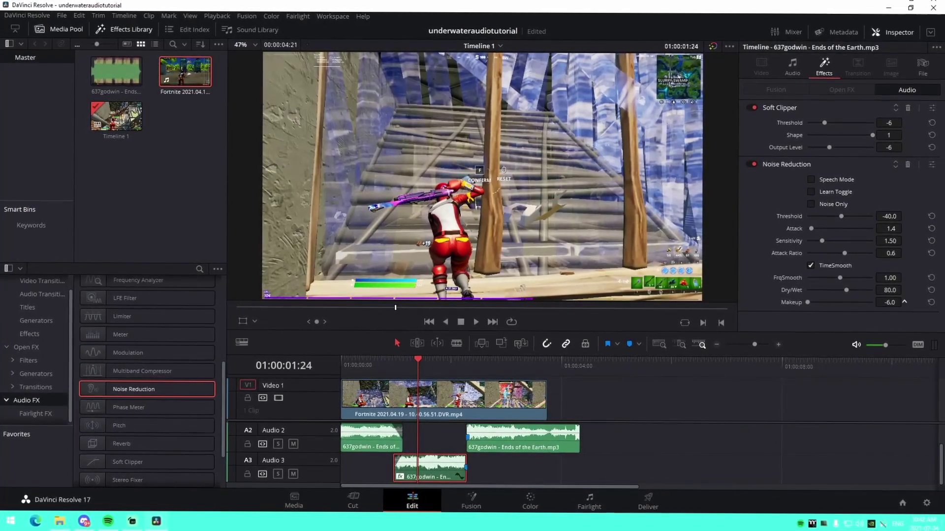
pyautogui.moveTo(889, 302); pyautogui.dragTo(893, 302)
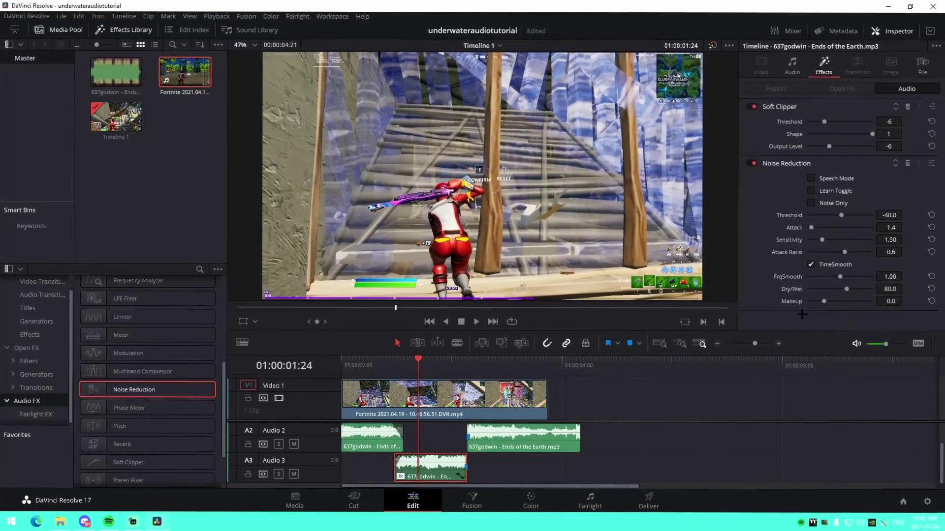
pyautogui.moveTo(820, 301); pyautogui.dragTo(816, 301)
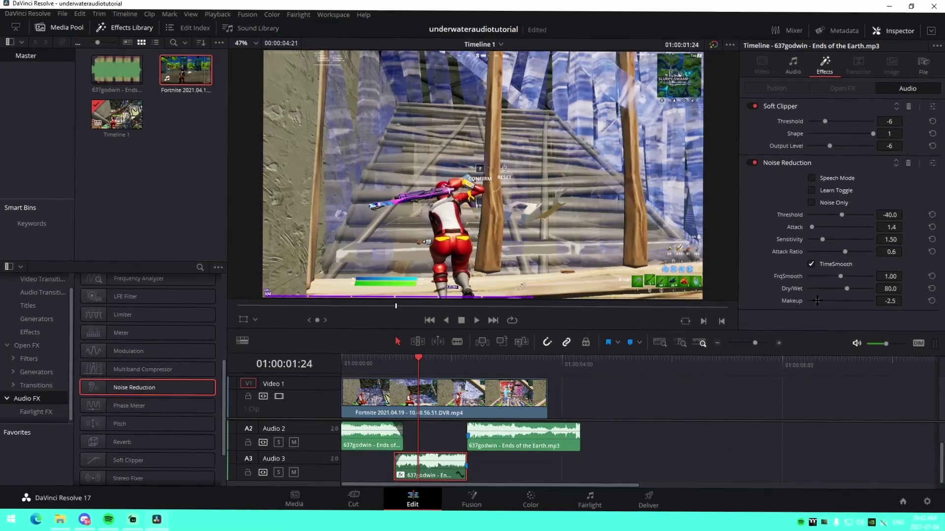
pyautogui.click(387, 358)
pyautogui.press('space')
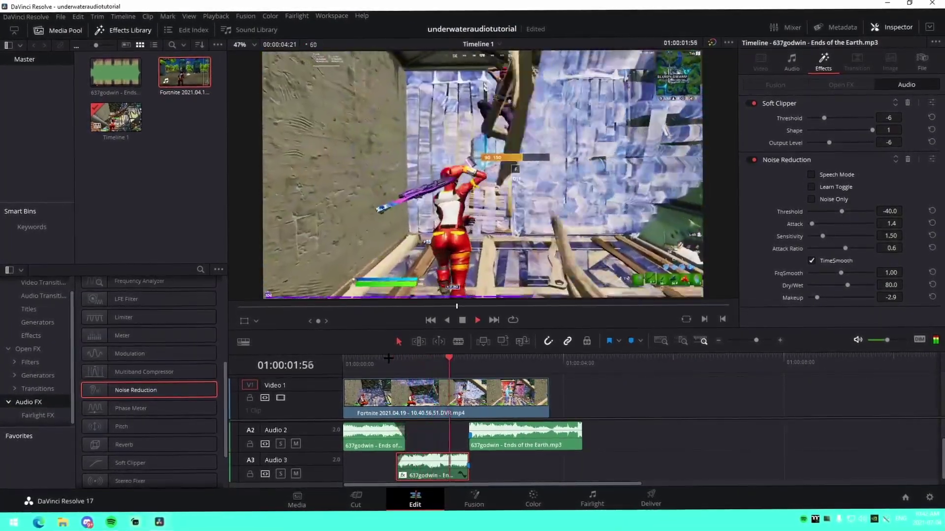
pyautogui.click(384, 358)
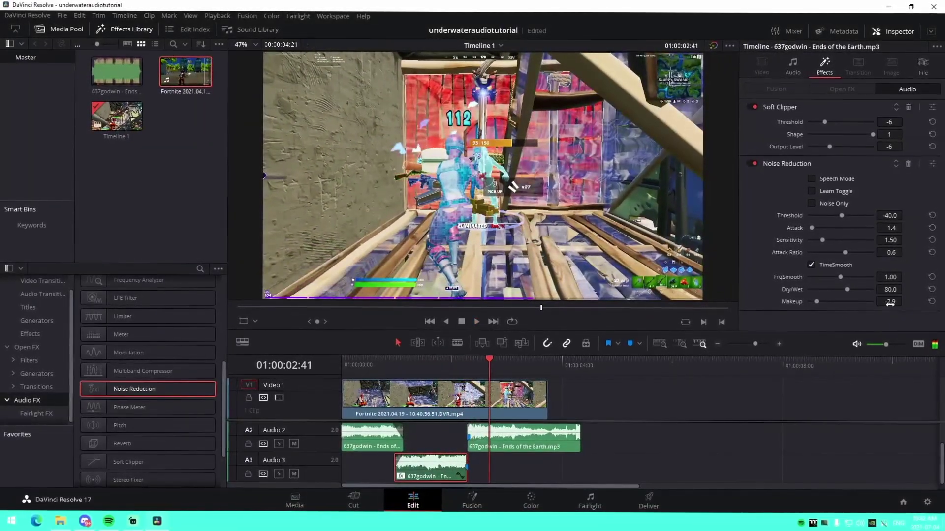
# Step: Play back the edit with the Audio 3 clip's Noise Reduction makeup set to -1.2 and save the project
pyautogui.moveTo(818, 301); pyautogui.dragTo(820, 302)
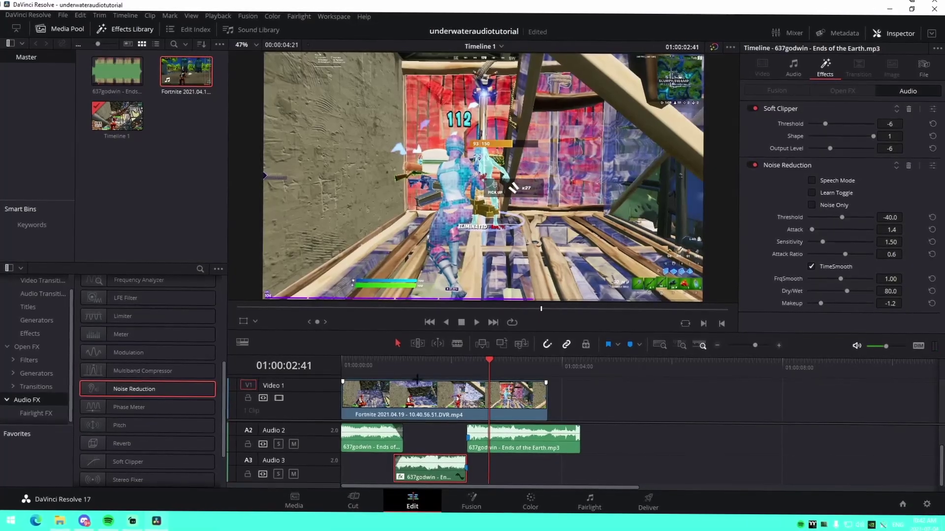
pyautogui.click(361, 360)
pyautogui.press('space')
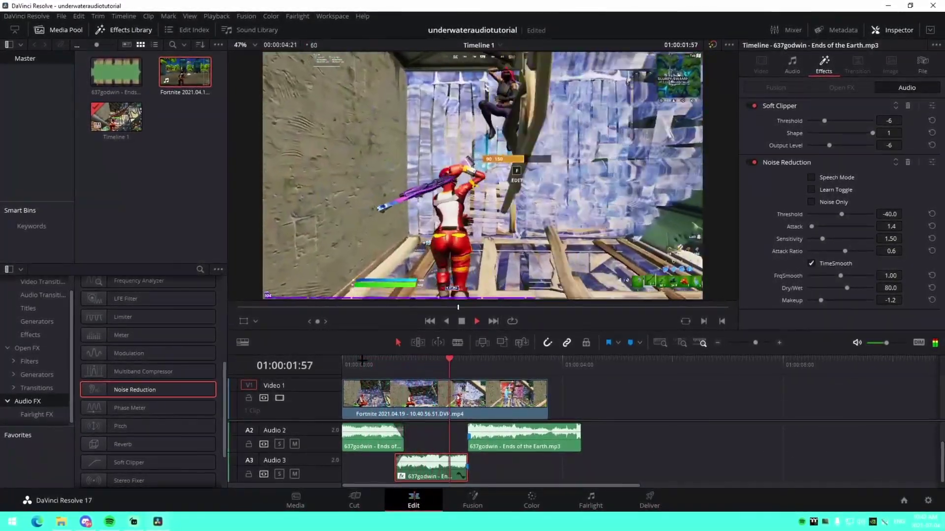
pyautogui.click(484, 465)
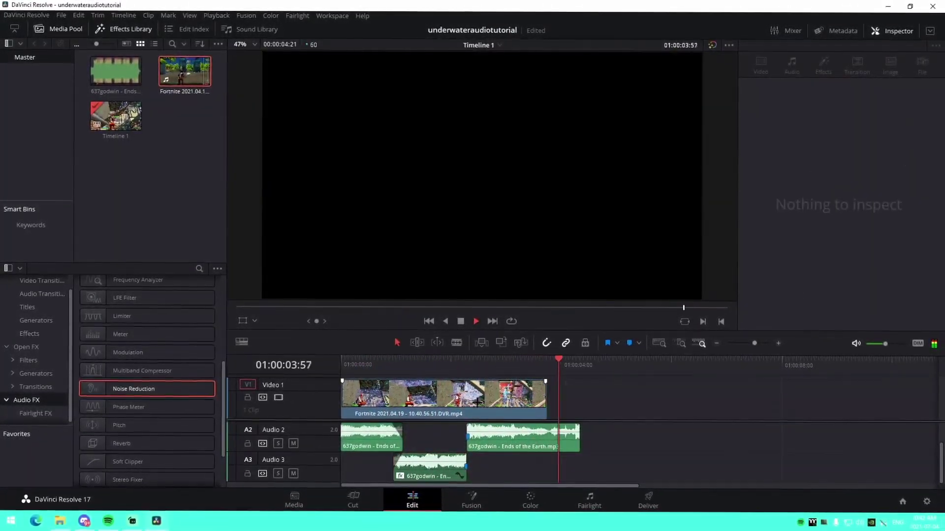
pyautogui.press('Home')
pyautogui.hotkey('ctrl', 's')
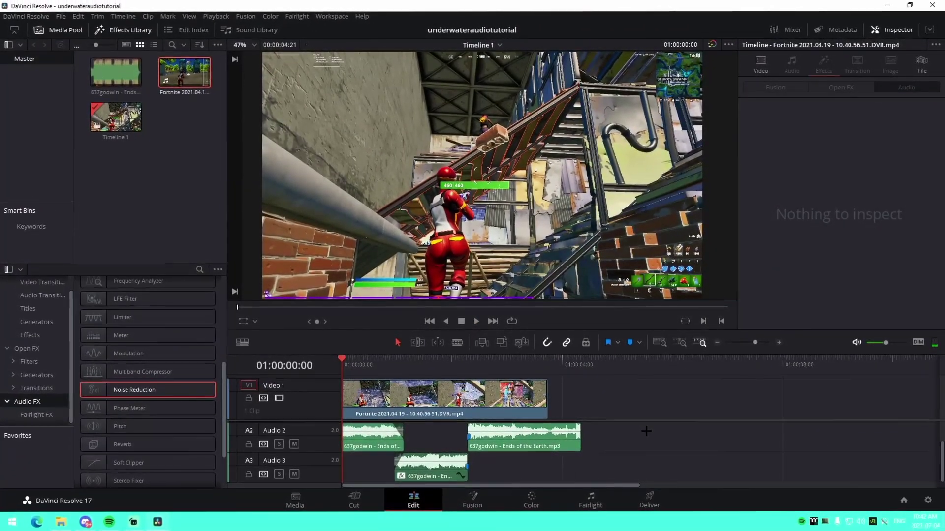
# Step: Add an adjustment clip above the gameplay at the beat marker and trim its end to match the gameplay clip
pyautogui.click(466, 365)
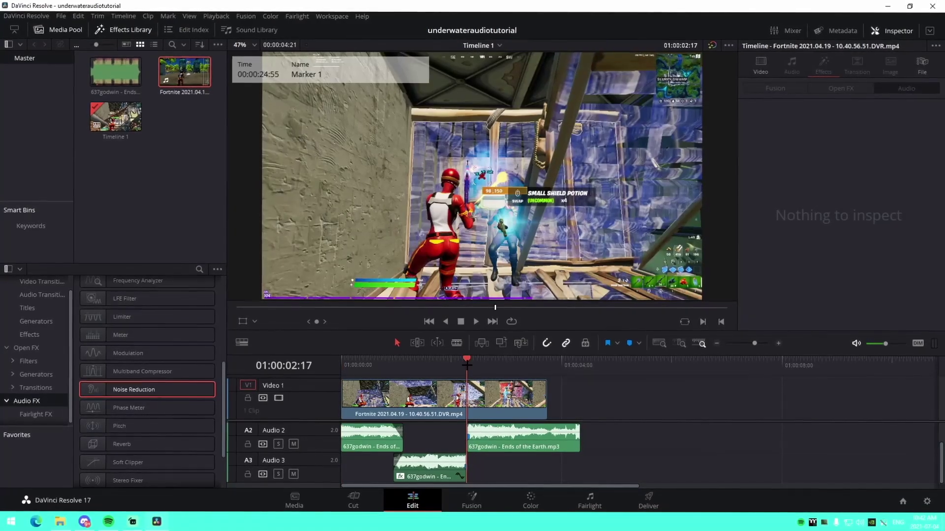
pyautogui.click(29, 334)
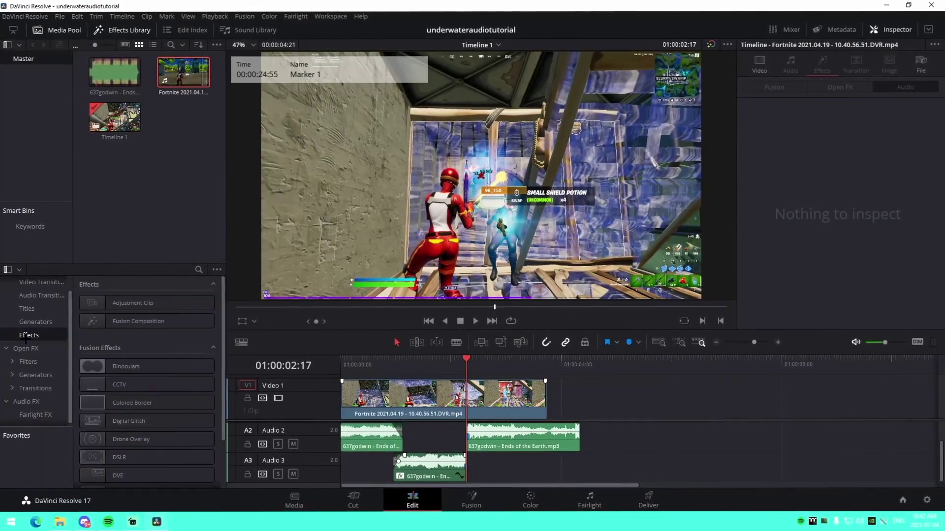
pyautogui.moveTo(147, 303); pyautogui.dragTo(501, 371)
pyautogui.scroll(1, 598, 429)
pyautogui.moveTo(499, 330); pyautogui.dragTo(500, 293)
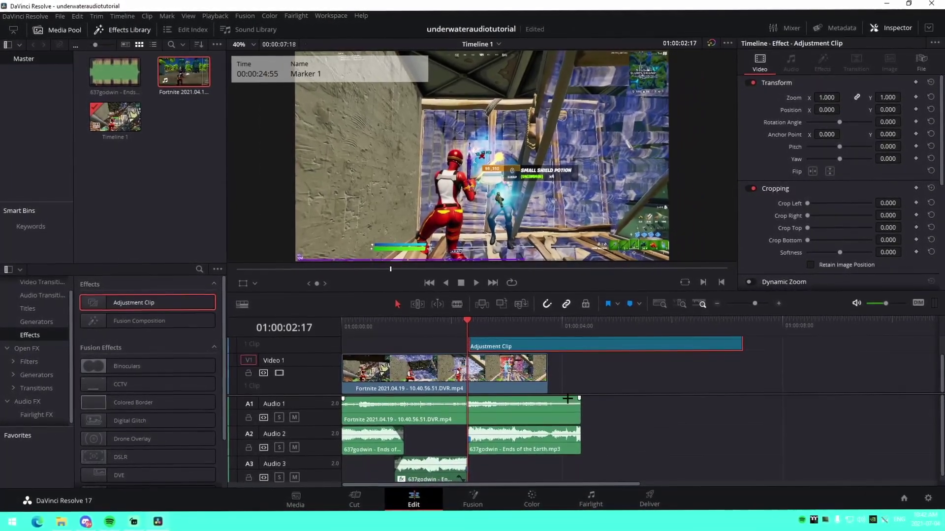
pyautogui.moveTo(743, 363); pyautogui.dragTo(545, 363)
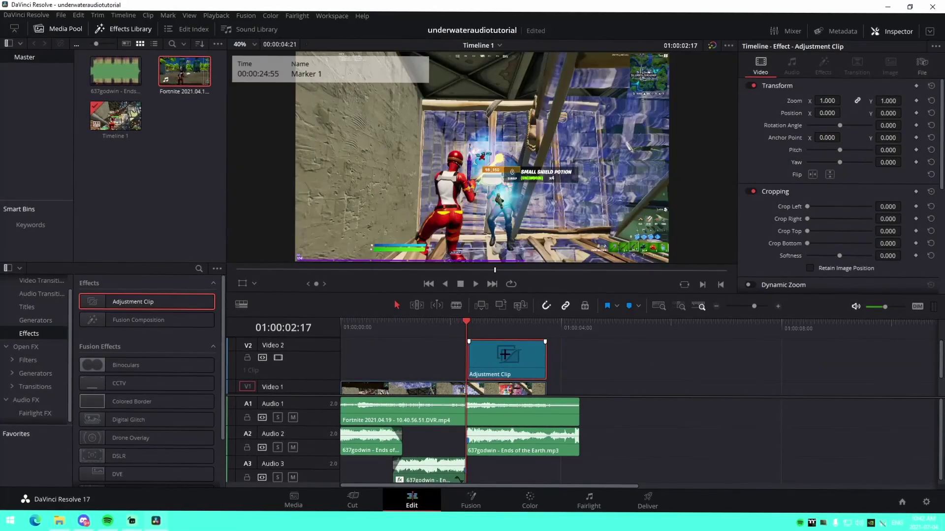
# Step: Open the Fusion page and import an impact preset from the DAVINCI presets' IMPACTS folder into the node area
pyautogui.click(469, 500)
pyautogui.click(38, 525)
pyautogui.click(159, 525)
pyautogui.click(63, 524)
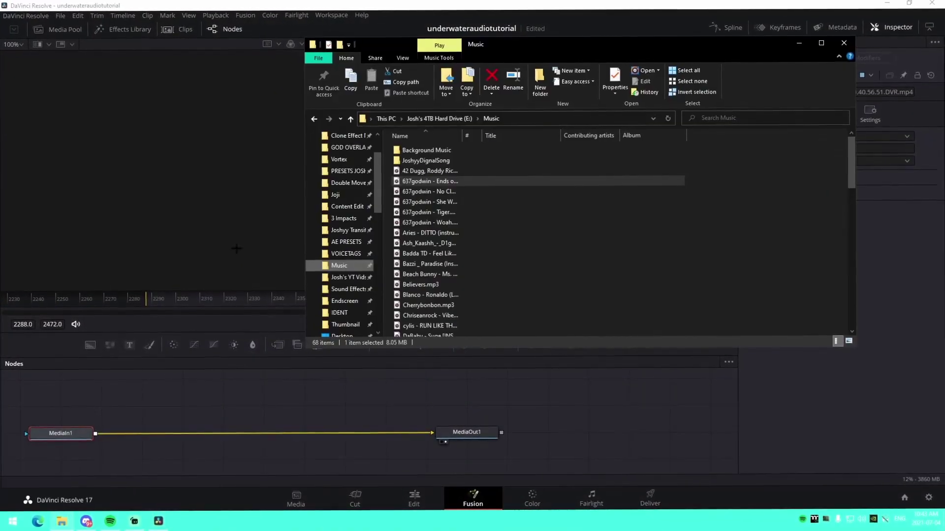
pyautogui.scroll(2, 339, 193)
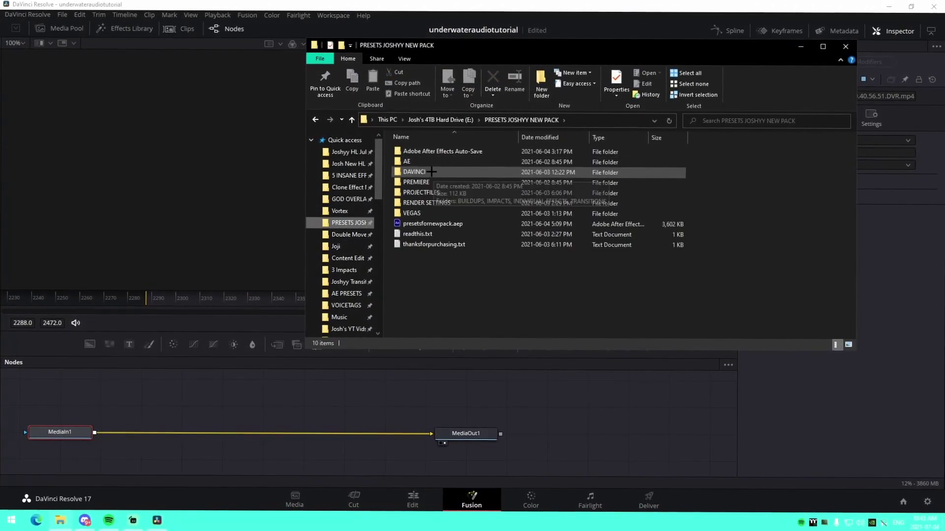
pyautogui.doubleClick(417, 161)
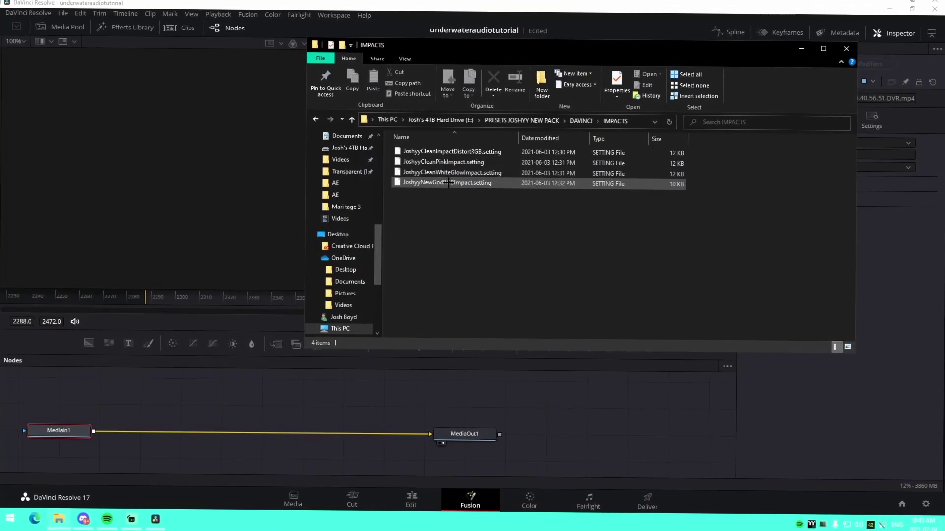
pyautogui.moveTo(246, 343); pyautogui.dragTo(189, 446)
pyautogui.click(195, 400)
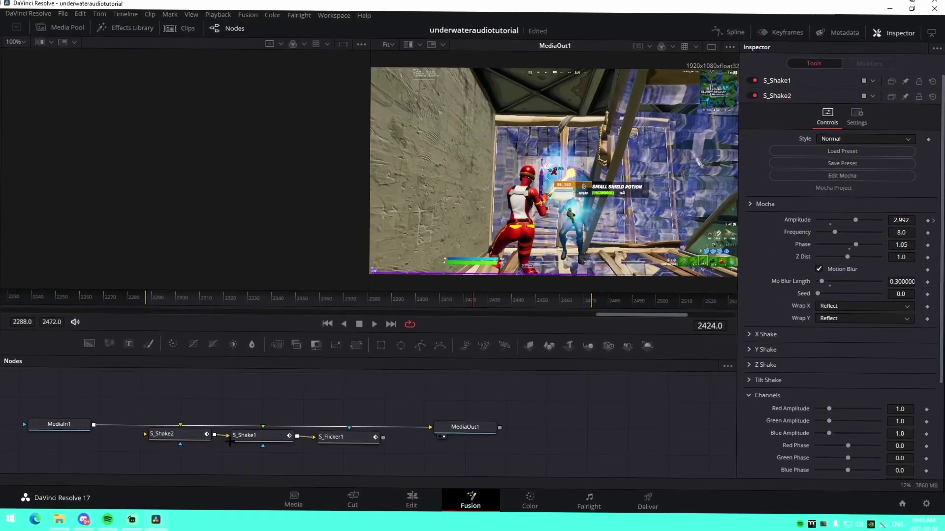
# Step: Return to the Edit page, move the playhead one frame forward onto the adjustment clip and open its Fusion composition
pyautogui.click(146, 298)
pyautogui.moveTo(147, 302); pyautogui.dragTo(144, 302)
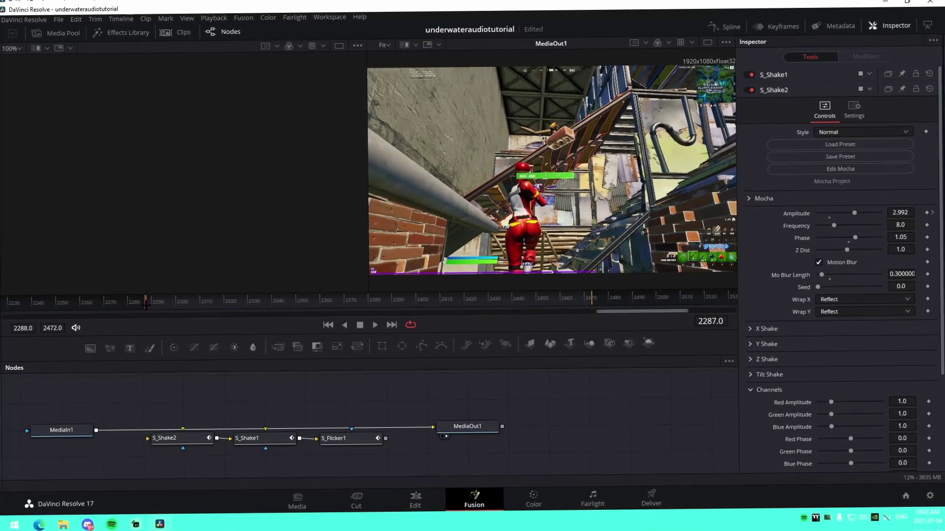
pyautogui.click(415, 500)
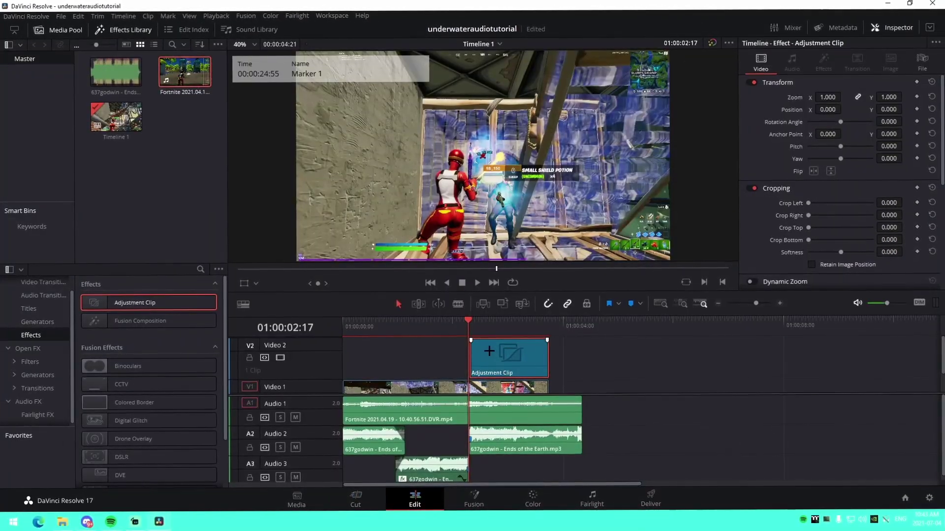
pyautogui.press('Right')
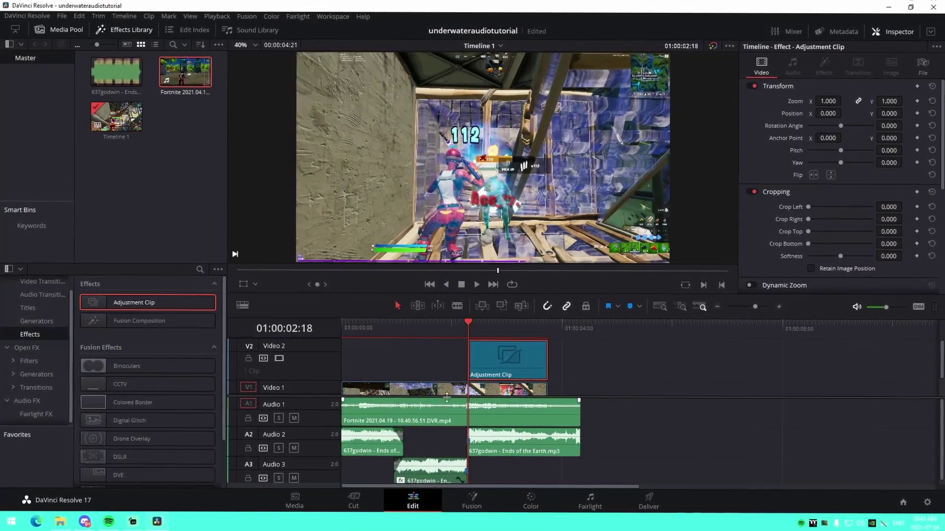
pyautogui.hotkey('shift', 'Left')
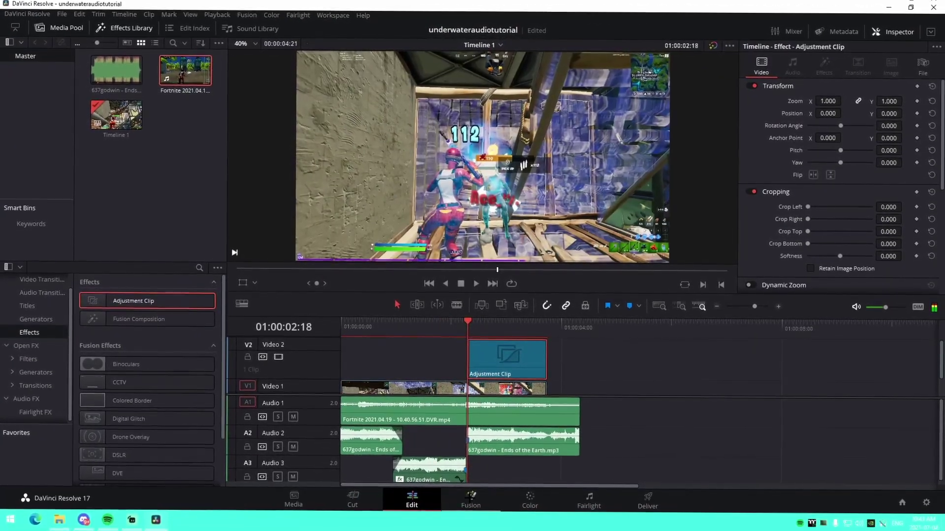
pyautogui.click(472, 498)
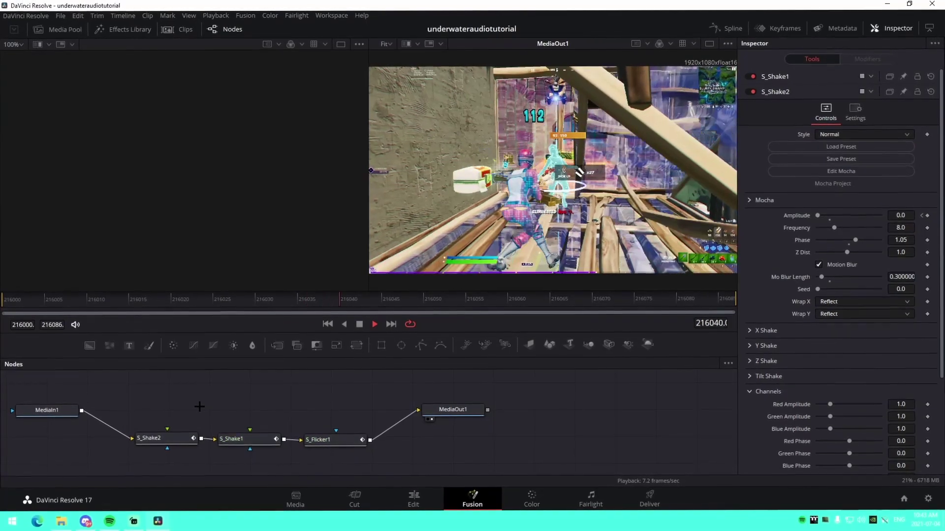
# Step: Return to the Edit page, move the impact adjustment clip up to Video 3 and add another adjustment clip on Video 2 before the beat
pyautogui.click(413, 499)
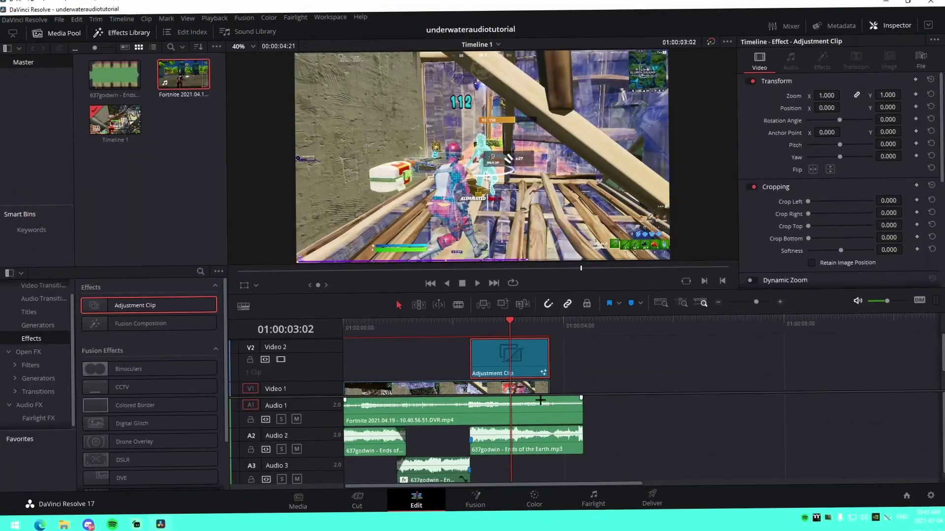
pyautogui.click(392, 335)
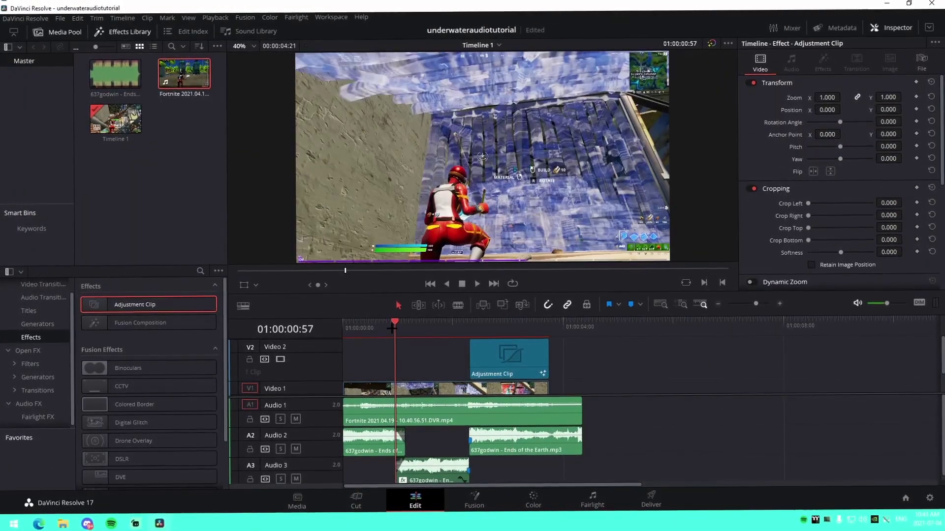
pyautogui.moveTo(504, 359); pyautogui.dragTo(511, 319)
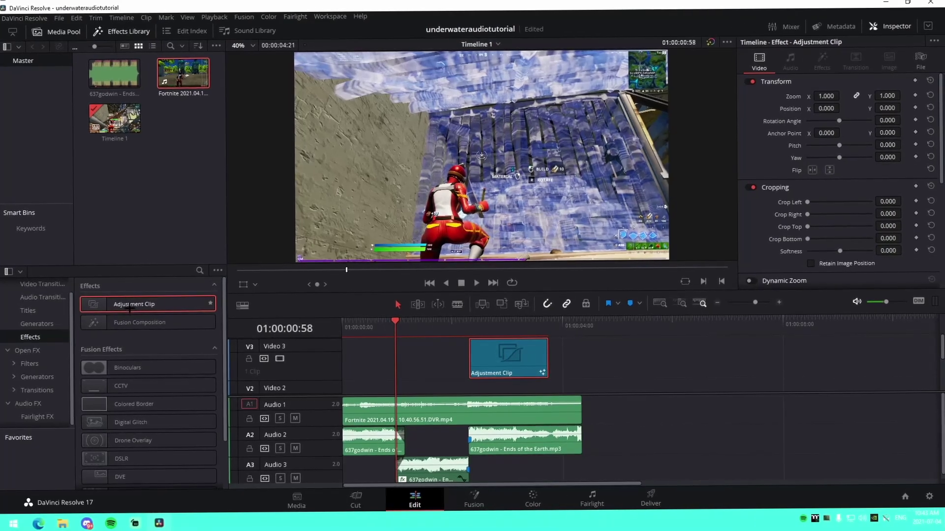
pyautogui.moveTo(392, 390); pyautogui.dragTo(406, 368)
# Step: Split the Video 2 adjustment clip at the beat, 01:00:02:18, and delete the part after it
pyautogui.click(467, 323)
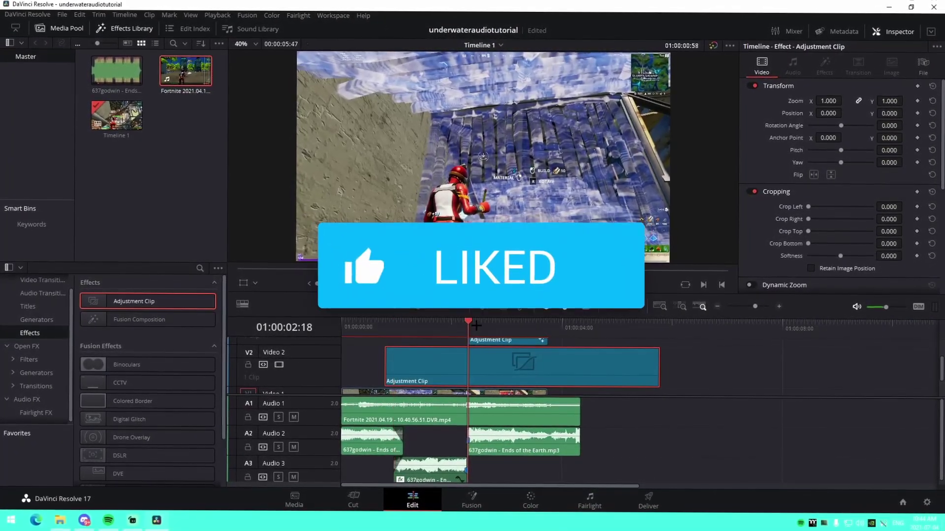
pyautogui.hotkey('ctrl', 'b')
pyautogui.click(488, 374)
pyautogui.press('BackSpace')
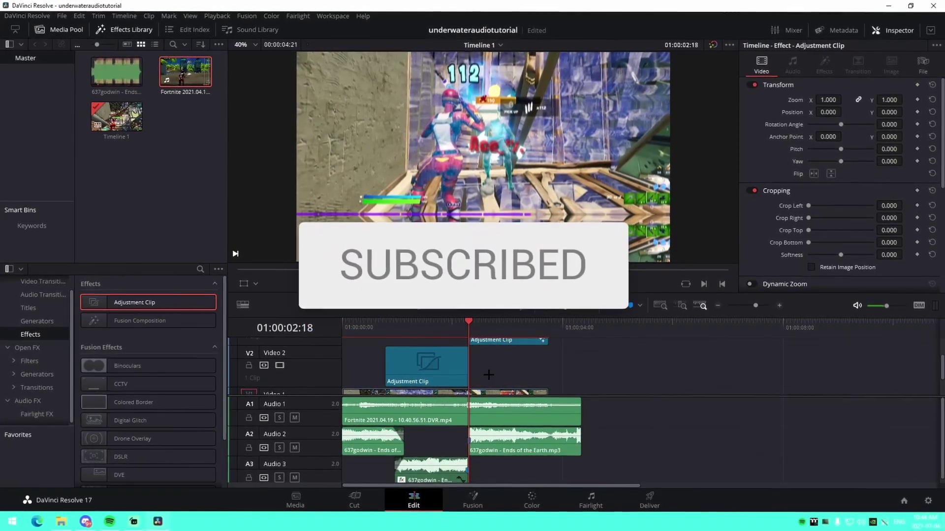
# Step: Search the effects for "vhs" and apply uni.VHS to the Video 2 adjustment clip
pyautogui.scroll(3, 681, 369)
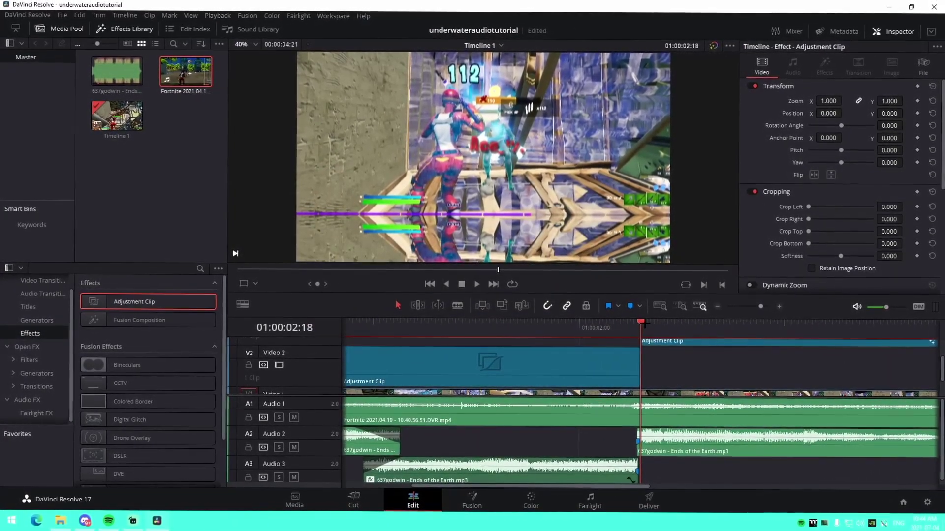
pyautogui.moveTo(641, 325); pyautogui.dragTo(523, 327)
pyautogui.click(511, 365)
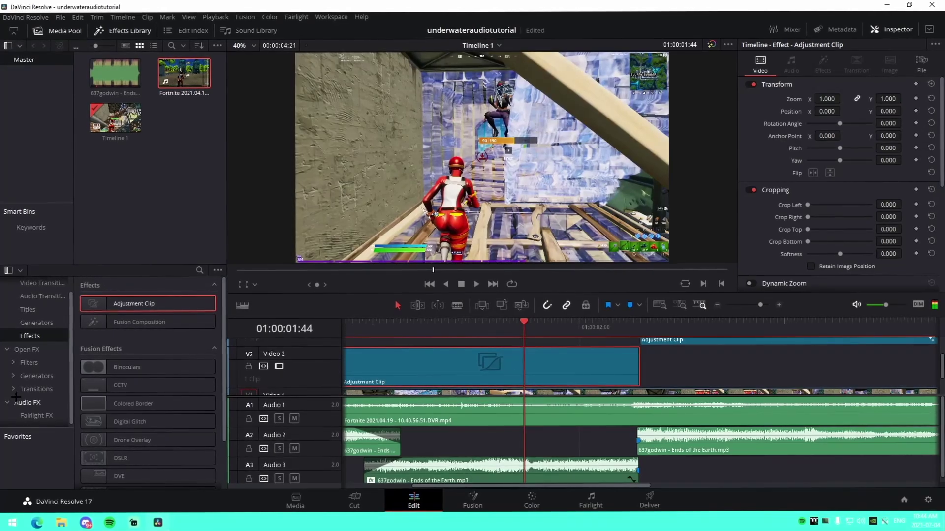
pyautogui.click(27, 349)
pyautogui.click(199, 270)
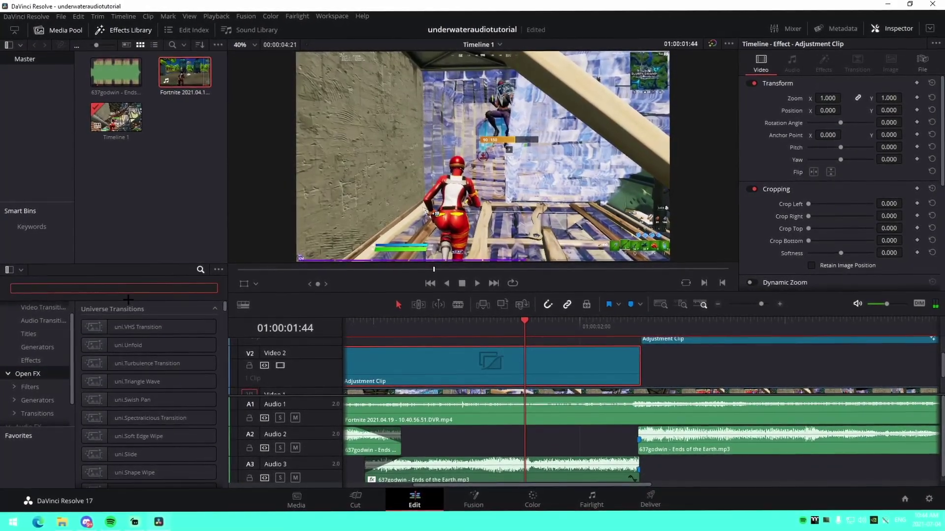
pyautogui.write('vhs')
pyautogui.click(138, 374)
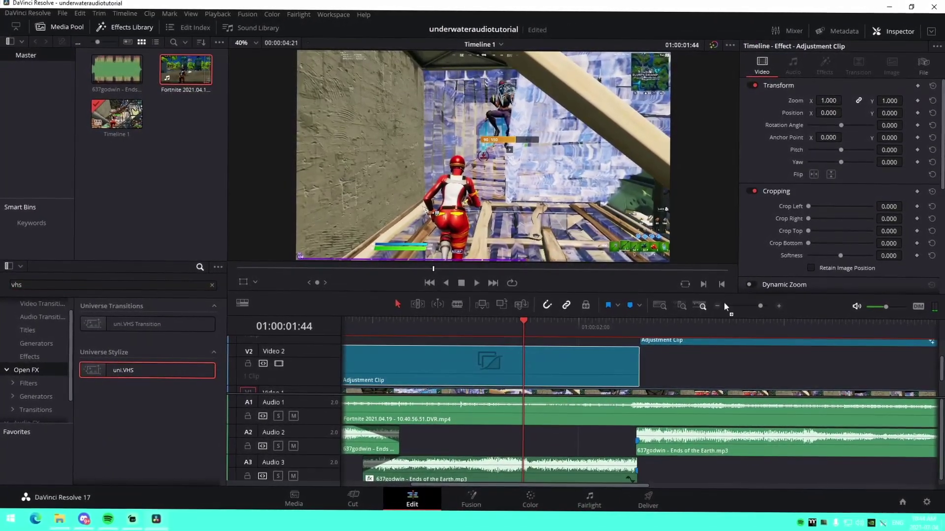
pyautogui.moveTo(760, 305); pyautogui.dragTo(759, 306)
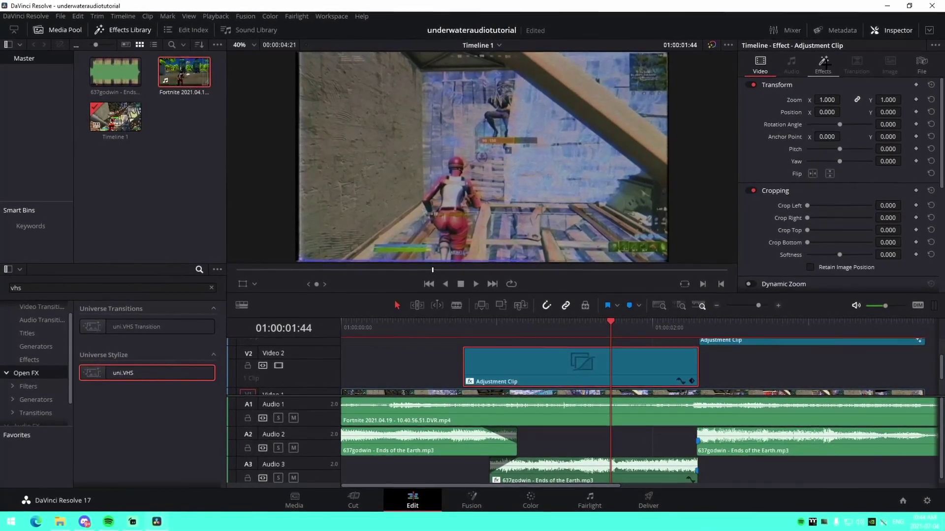
# Step: Load the SVHS_Studio preset for the adjustment clip's uni.VHS effect
pyautogui.click(823, 64)
pyautogui.click(811, 102)
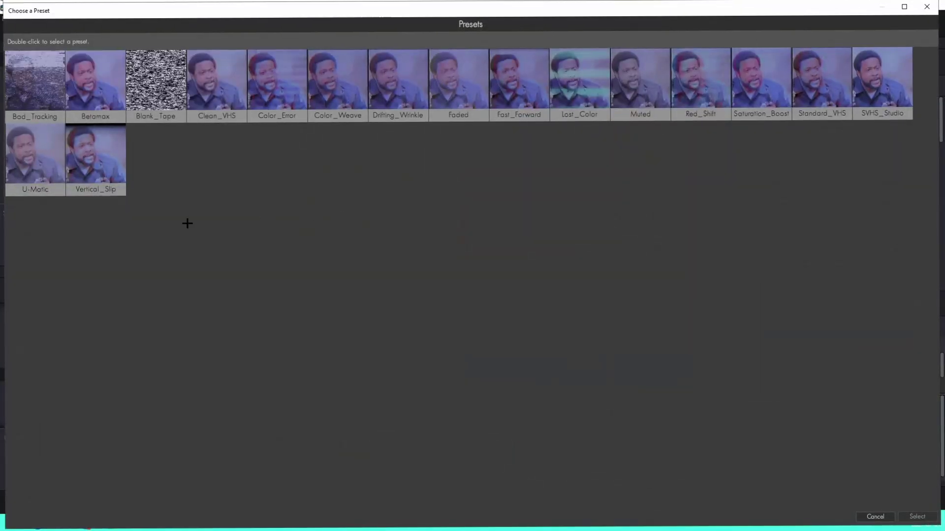
pyautogui.doubleClick(869, 79)
# Step: Add a short fade-in to the VHS adjustment clip and leave its end without a fade-out
pyautogui.click(463, 325)
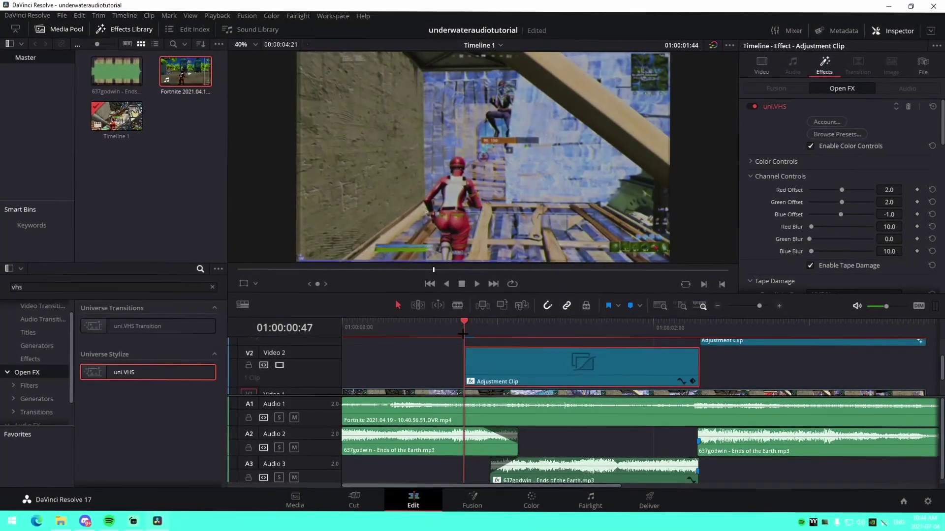
pyautogui.scroll(-2, 469, 380)
pyautogui.scroll(2, 468, 380)
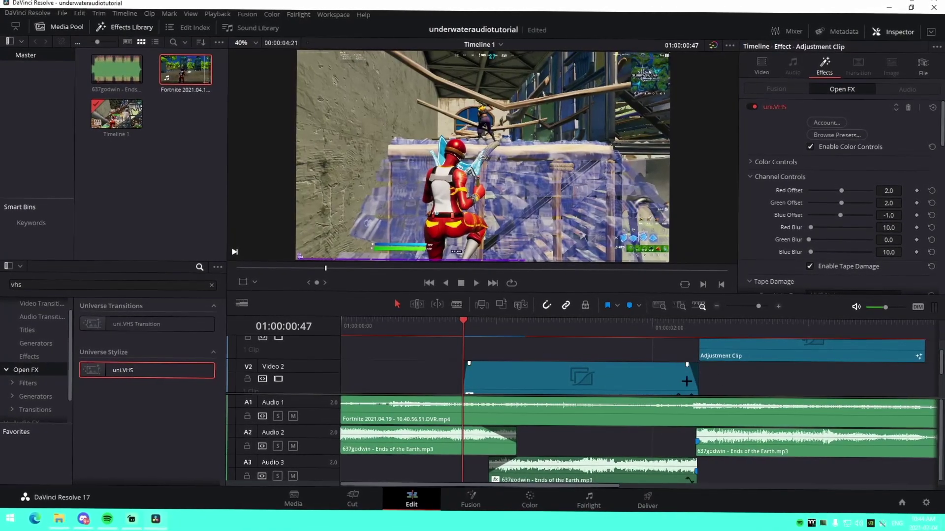
pyautogui.moveTo(686, 381); pyautogui.dragTo(712, 376)
pyautogui.hotkey('ctrl', 'z')
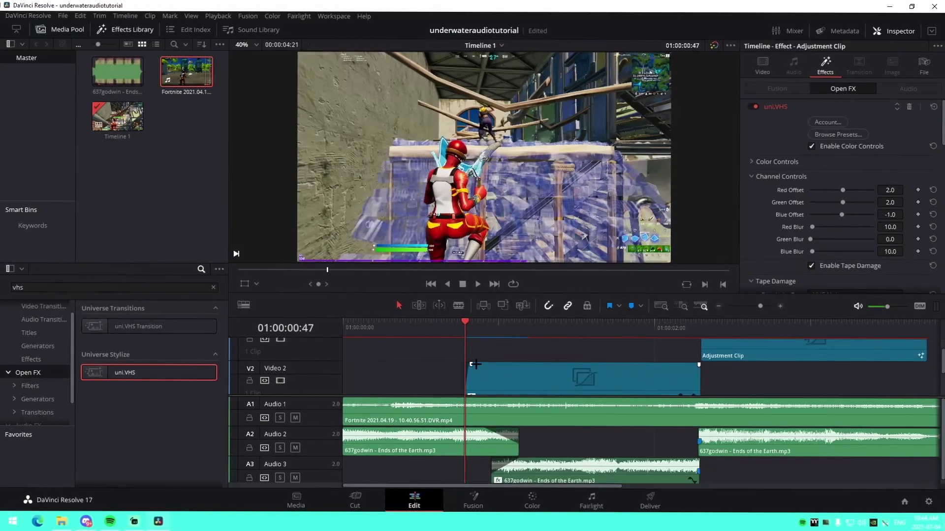
pyautogui.moveTo(481, 365); pyautogui.dragTo(480, 365)
# Step: Play back the section from just before the VHS adjustment clip to check the fade-in and underwater audio
pyautogui.click(438, 325)
pyautogui.press('space')
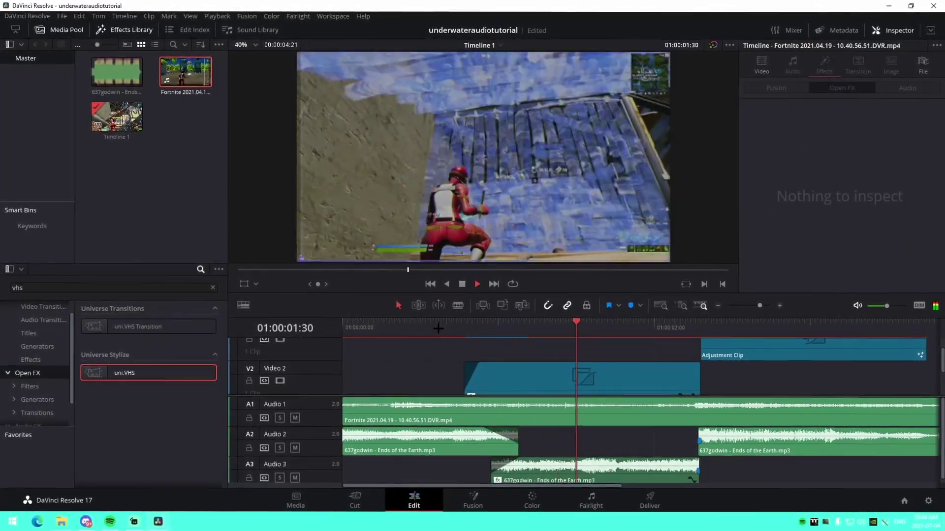
pyautogui.click(477, 325)
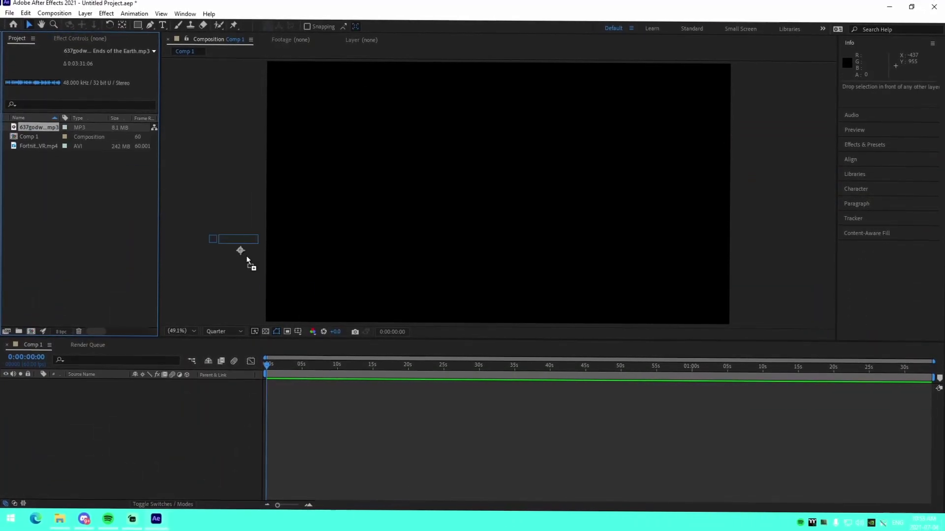
# Step: Switch to After Effects, add the 637godwin song to Comp 1, reveal its waveform and undo the work area end change
pyautogui.click(64, 234)
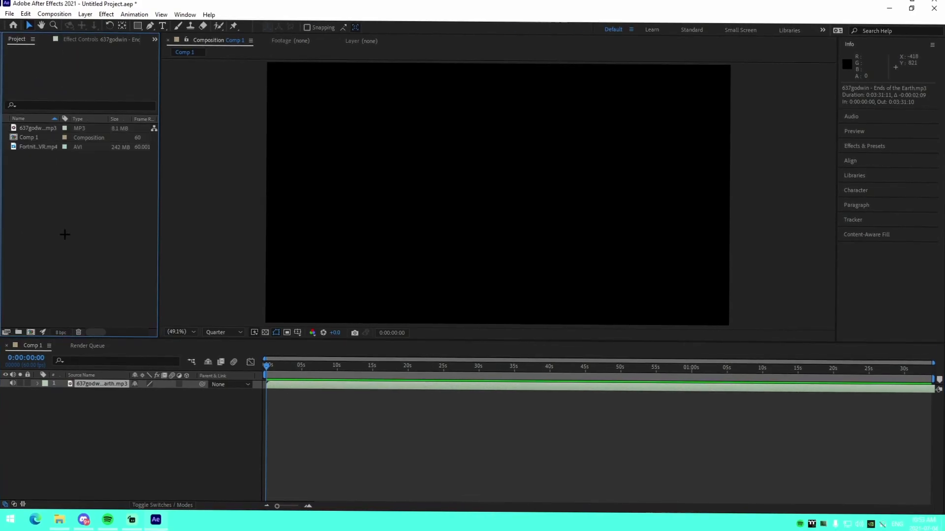
pyautogui.moveTo(13, 129); pyautogui.dragTo(91, 239)
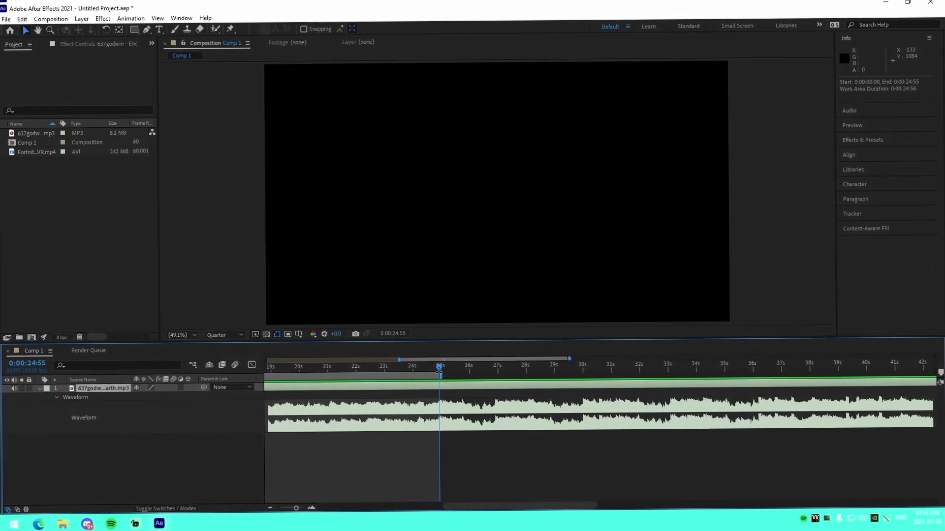
pyautogui.hotkey('ctrl', 'z')
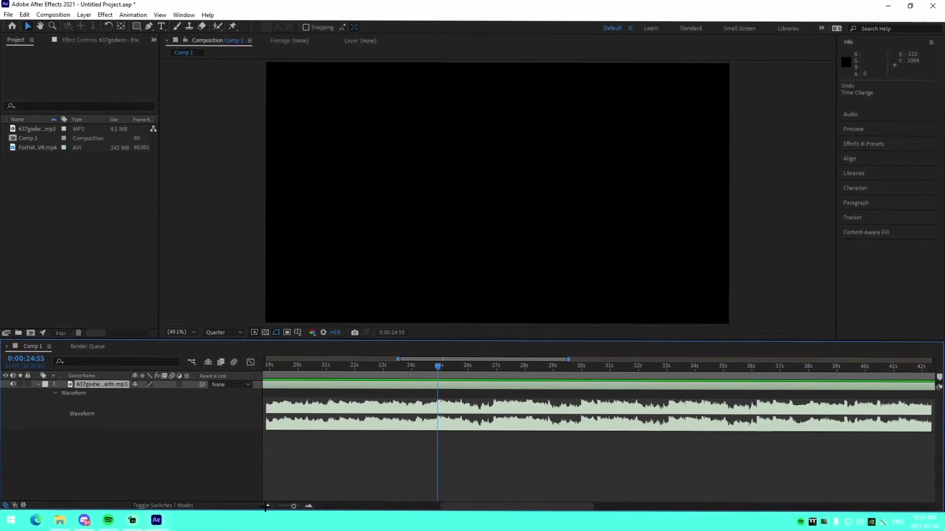
# Step: Add a layer marker to the song at the beat, 0:00:24:55
pyautogui.press('-')
pyautogui.click(85, 14)
pyautogui.moveTo(217, 195)
pyautogui.click(273, 197)
# Step: Play the song from 0:00:22:36 through the marker and trim the layer's end shortly after the beat
pyautogui.moveTo(437, 377); pyautogui.dragTo(407, 376)
pyautogui.press('space')
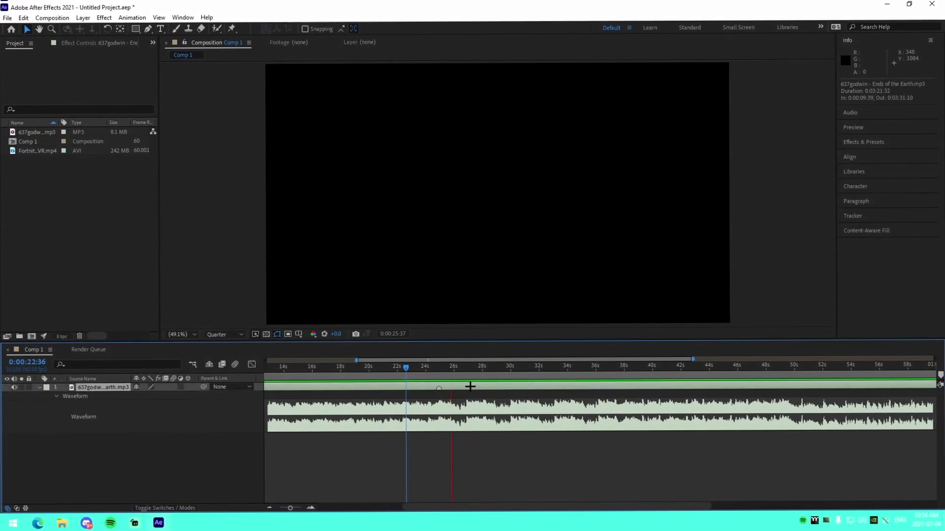
pyautogui.press('space')
# Step: Split the song layer at 0:00:20:37 and delete the part before it
pyautogui.click(376, 367)
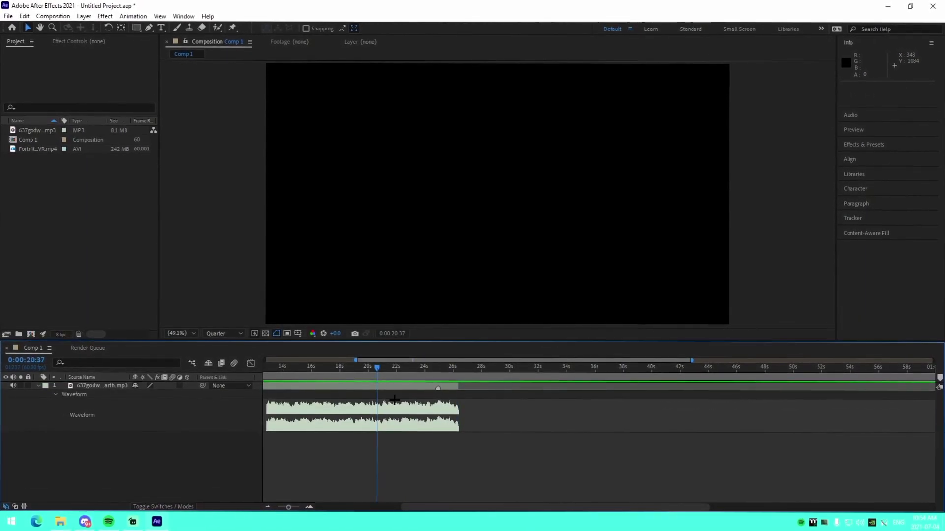
pyautogui.click(392, 388)
pyautogui.hotkey('ctrl', 'shift', 'd')
pyautogui.hotkey('ctrl', 'z')
pyautogui.hotkey('ctrl', 'shift', 'd')
pyautogui.click(370, 392)
pyautogui.press('Delete')
# Step: Move the remaining song segment to the start of the composition and collapse its waveform
pyautogui.moveTo(395, 385)
pyautogui.mouseDown()
pyautogui.moveTo(260, 400)
pyautogui.moveTo(274, 371)
pyautogui.moveTo(264, 373)
pyautogui.moveTo(300, 387)
pyautogui.mouseUp()
pyautogui.click(298, 394)
# Step: Split the song layer at its beat marker, 0:00:04:18
pyautogui.click(328, 373)
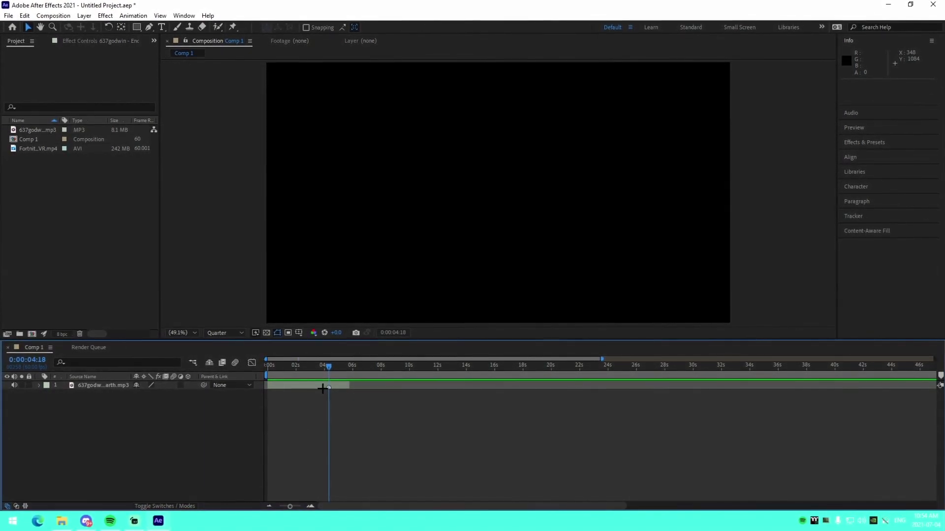
pyautogui.click(311, 507)
pyautogui.hotkey('ctrl', 'd')
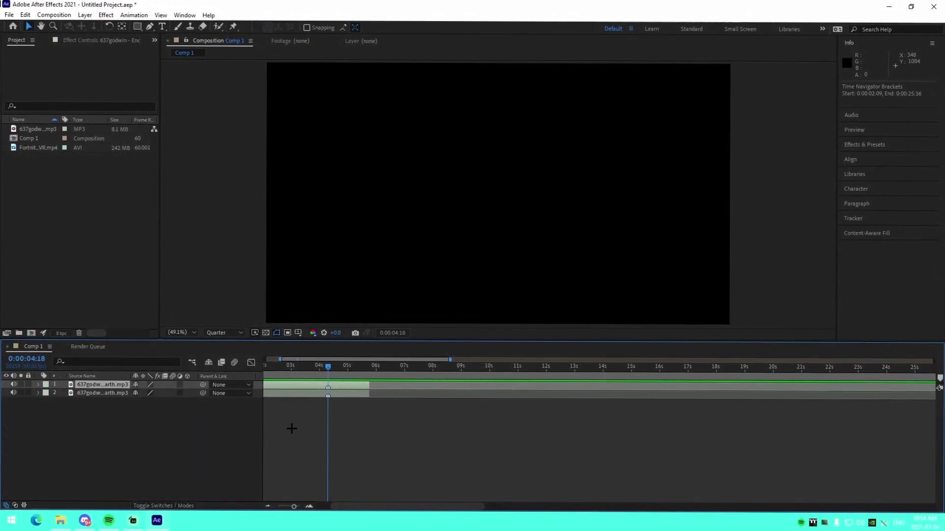
pyautogui.hscroll(-3, 303, 415)
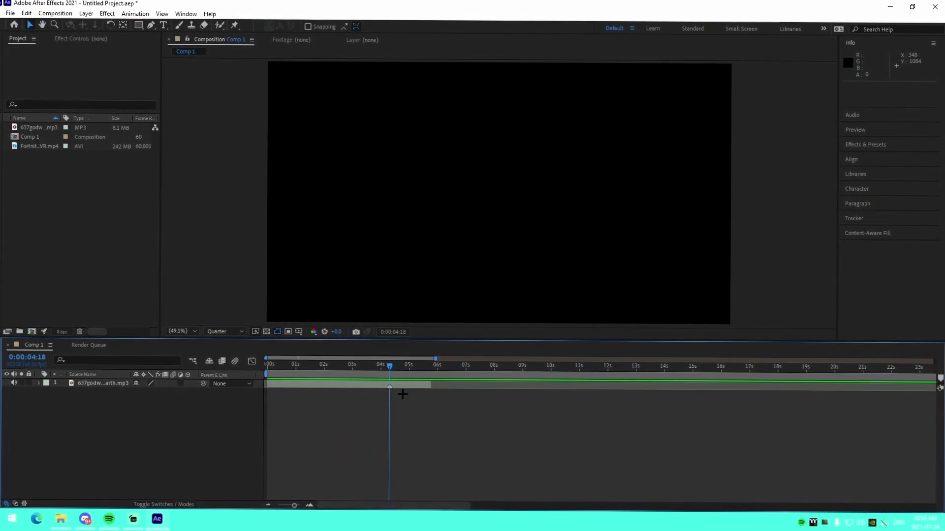
pyautogui.hotkey('ctrl', 'shift', 'd')
# Step: Play the song before the beat and split that layer at 0:00:02:43, with the first part ending exactly there
pyautogui.moveTo(387, 374); pyautogui.dragTo(324, 373)
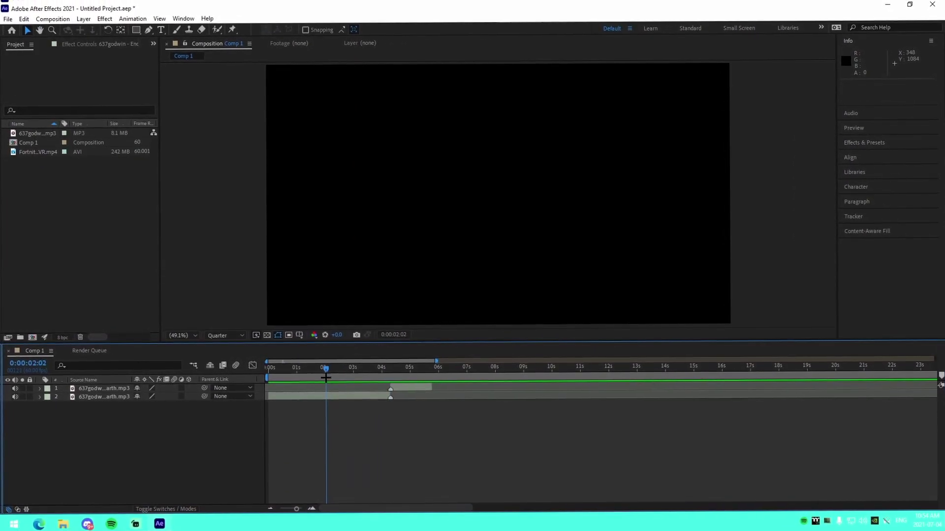
pyautogui.press('space')
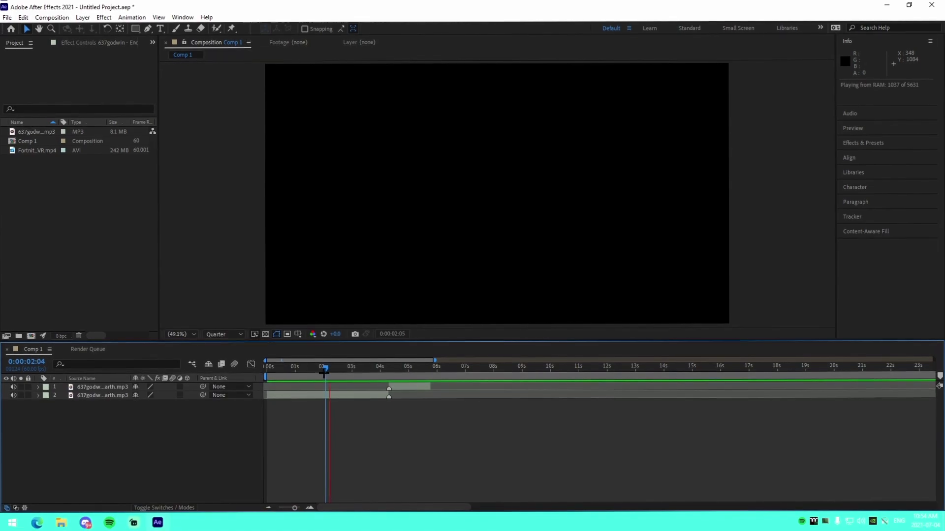
pyautogui.press('space')
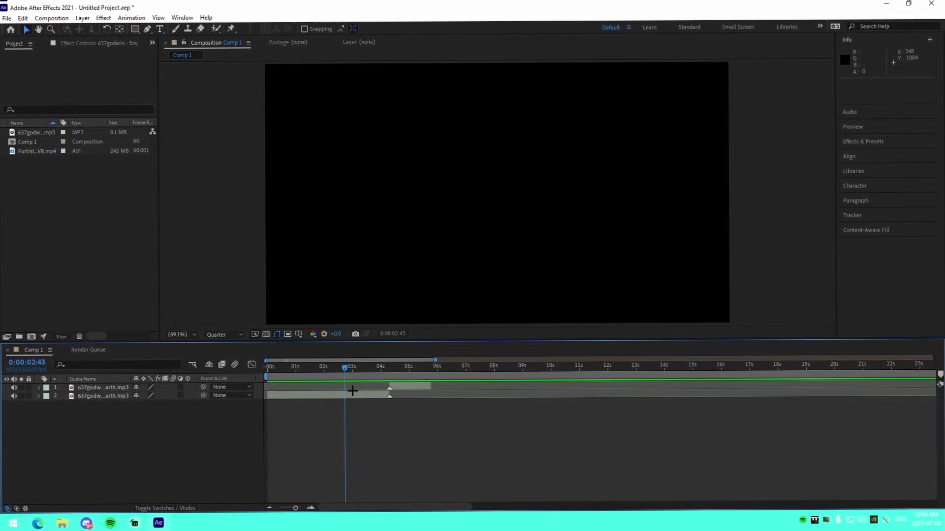
pyautogui.hotkey('ctrl', 'shift', 'd')
pyautogui.moveTo(344, 401); pyautogui.dragTo(349, 400)
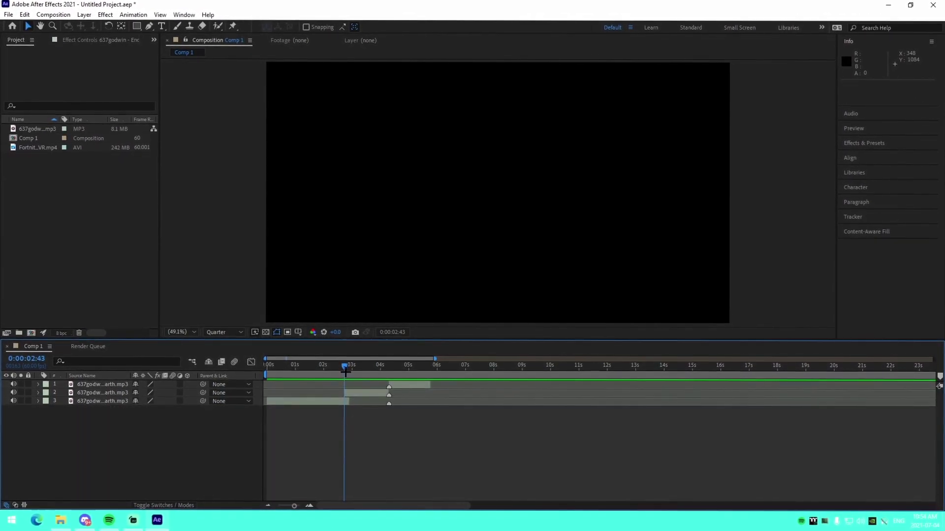
pyautogui.moveTo(352, 404); pyautogui.dragTo(343, 403)
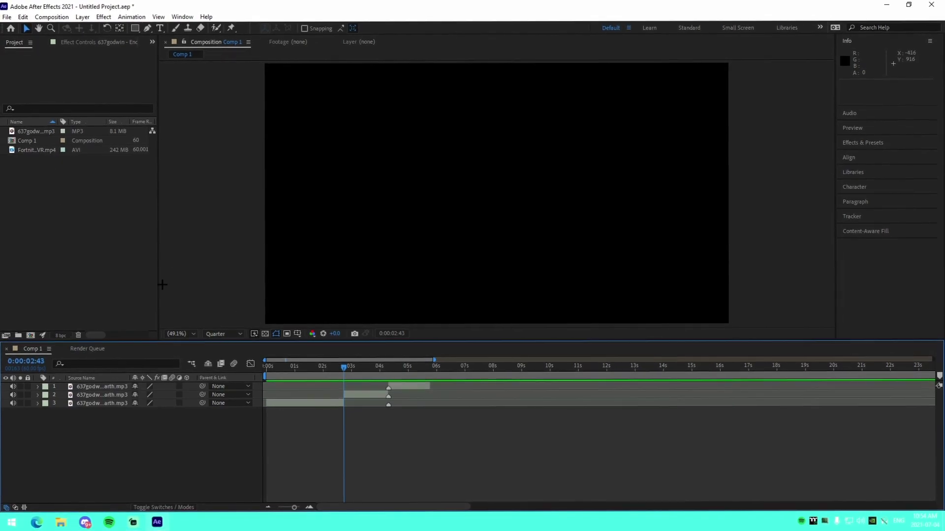
# Step: Open the Fortnite footage and set its in point to 0:00:38:19 and out point to 0:00:42:49
pyautogui.doubleClick(44, 146)
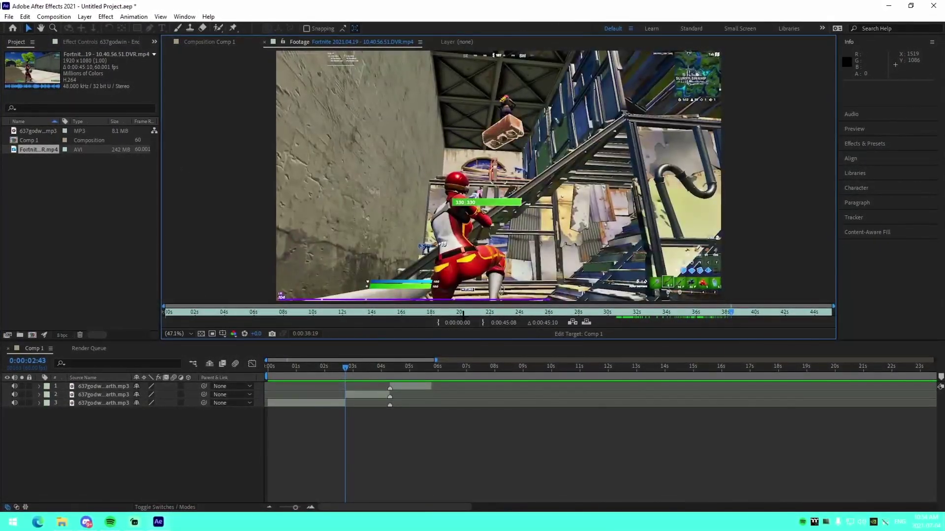
pyautogui.click(439, 322)
pyautogui.moveTo(770, 317); pyautogui.dragTo(777, 336)
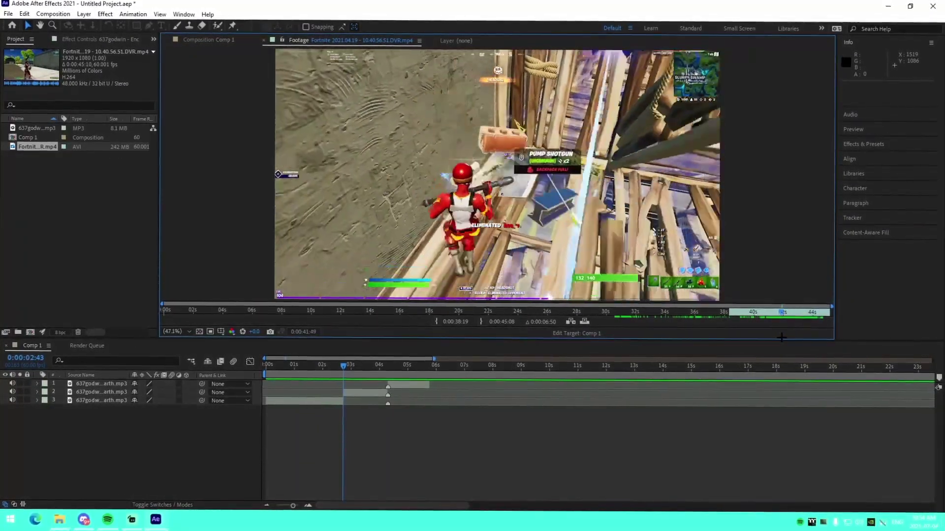
pyautogui.click(481, 323)
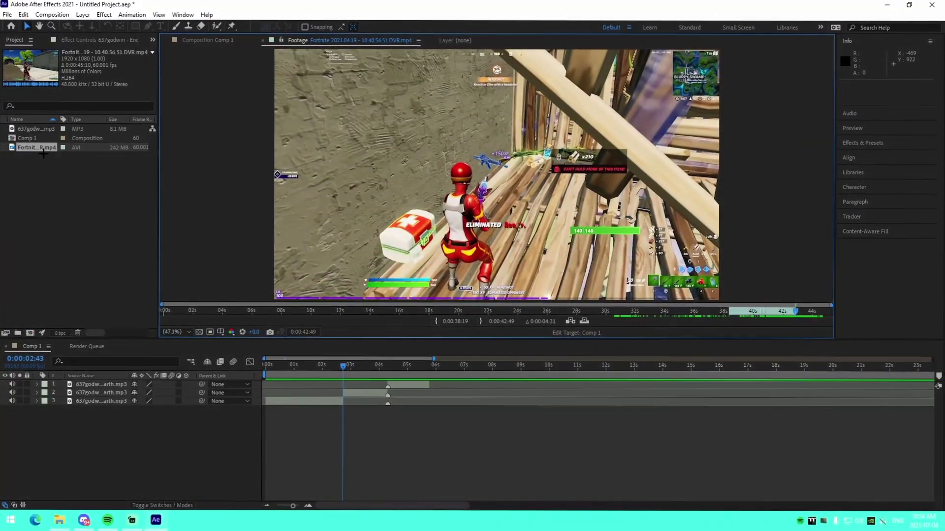
# Step: Add the Fortnite footage to Comp 1 as the top layer and align its 112-damage shot with the beat marker at 0:00:04:18
pyautogui.moveTo(333, 387); pyautogui.dragTo(333, 387)
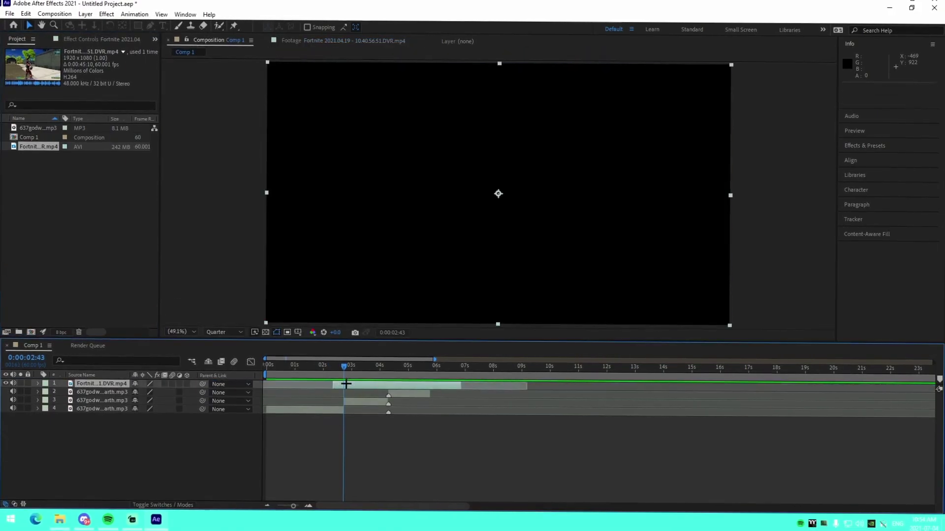
pyautogui.click(388, 366)
pyautogui.moveTo(394, 385)
pyautogui.mouseDown()
pyautogui.moveTo(380, 385)
pyautogui.moveTo(396, 391)
pyautogui.mouseUp()
# Step: Extend the Fortnite layer's start to the beginning of the composition and trim its end to match the song
pyautogui.moveTo(327, 387); pyautogui.dragTo(264, 386)
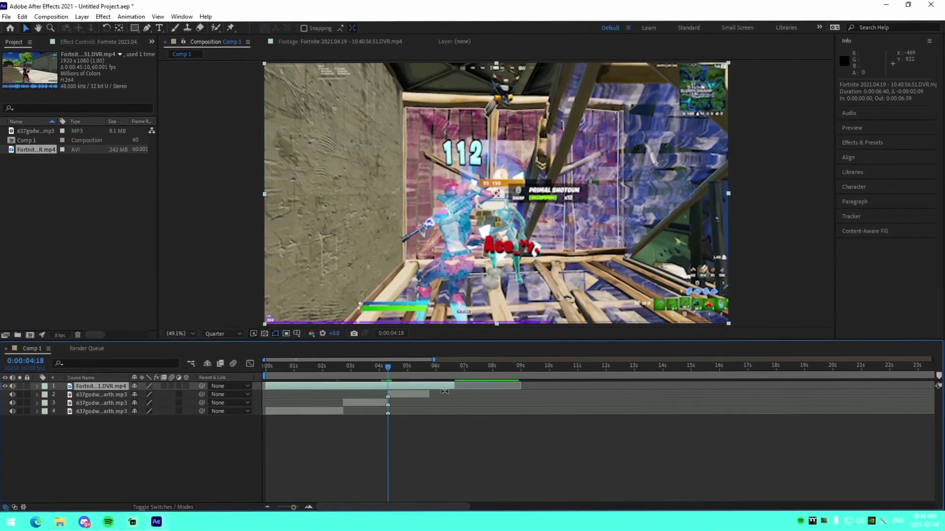
pyautogui.moveTo(454, 386); pyautogui.dragTo(430, 386)
pyautogui.click(456, 445)
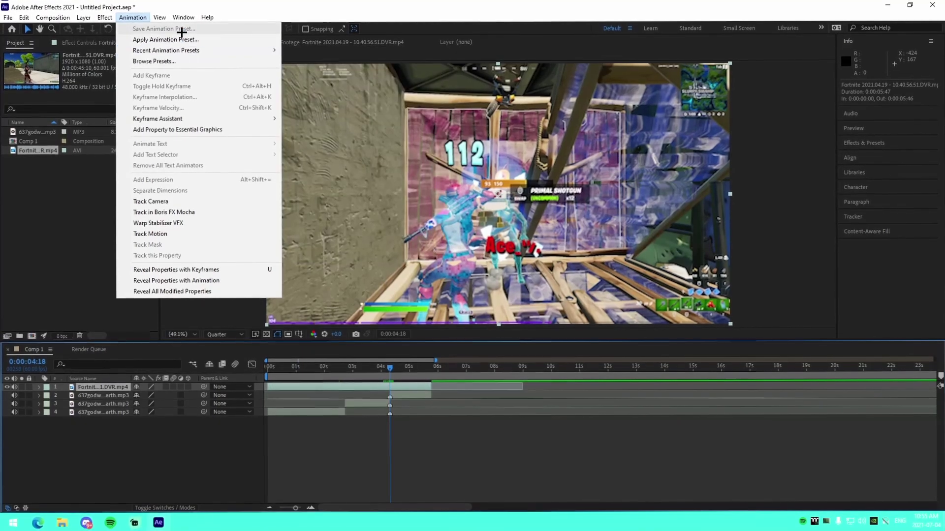
# Step: Try to apply the JoshyyNormalHLVelo preset from the VELOCITY folder to the Fortnite layer
pyautogui.click(182, 40)
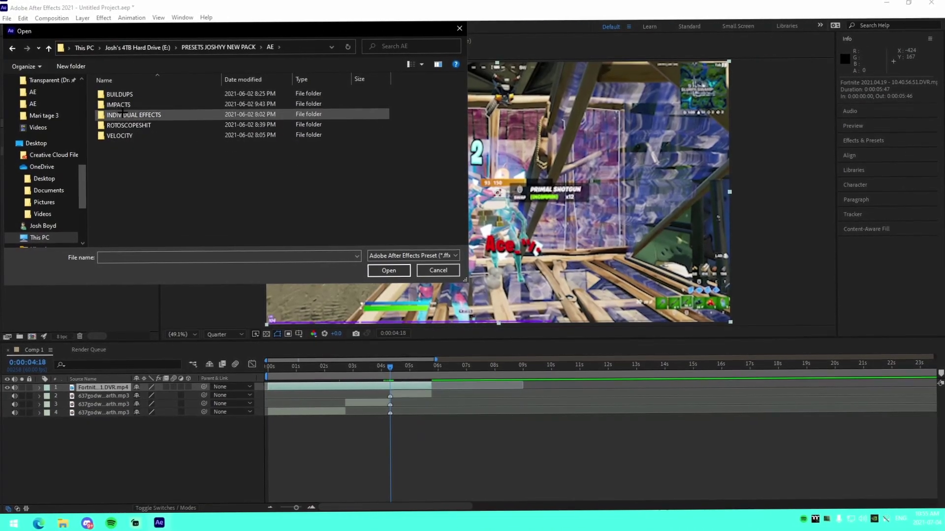
pyautogui.doubleClick(118, 136)
pyautogui.doubleClick(137, 94)
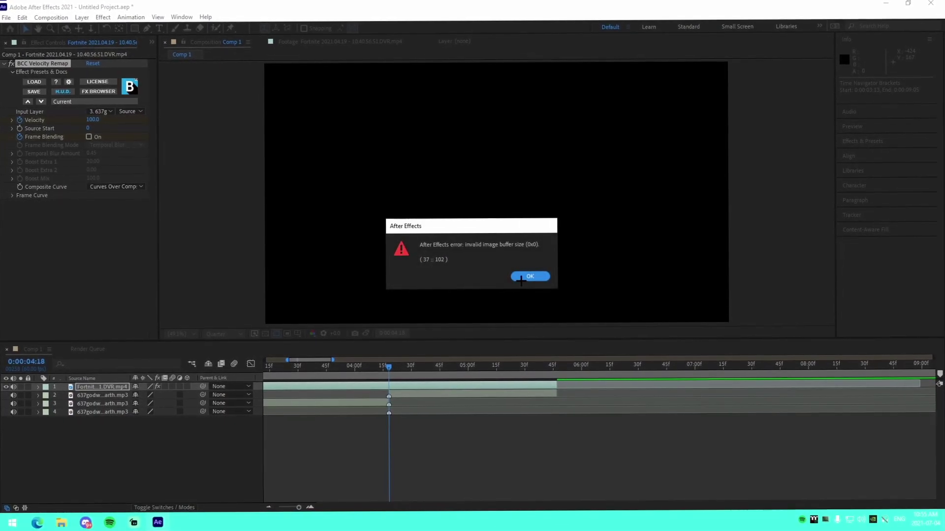
pyautogui.click(523, 278)
pyautogui.click(223, 333)
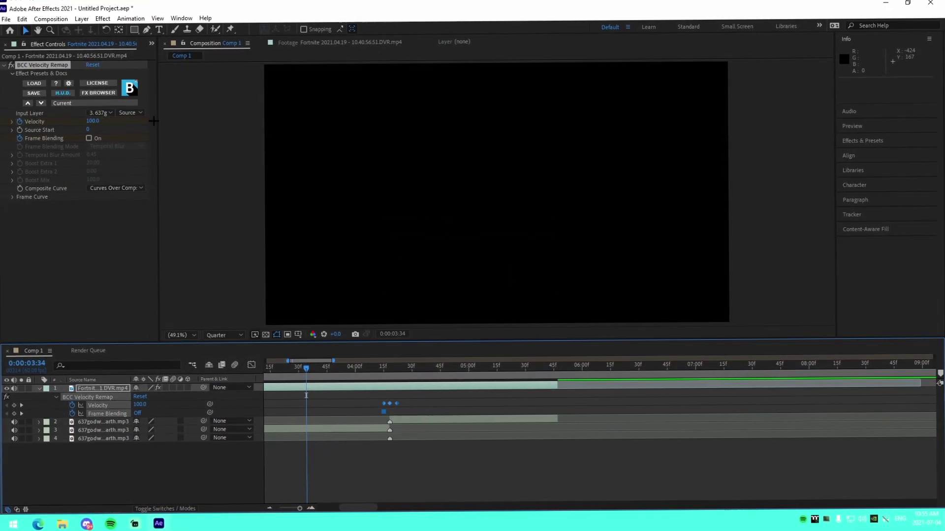
# Step: Apply the JoshyyNormalTwixtorVelo preset to the Fortnite layer and shift its keyframes back so the frame-rate keyframe sits at 0:00:04:18
pyautogui.click(65, 81)
pyautogui.press('space')
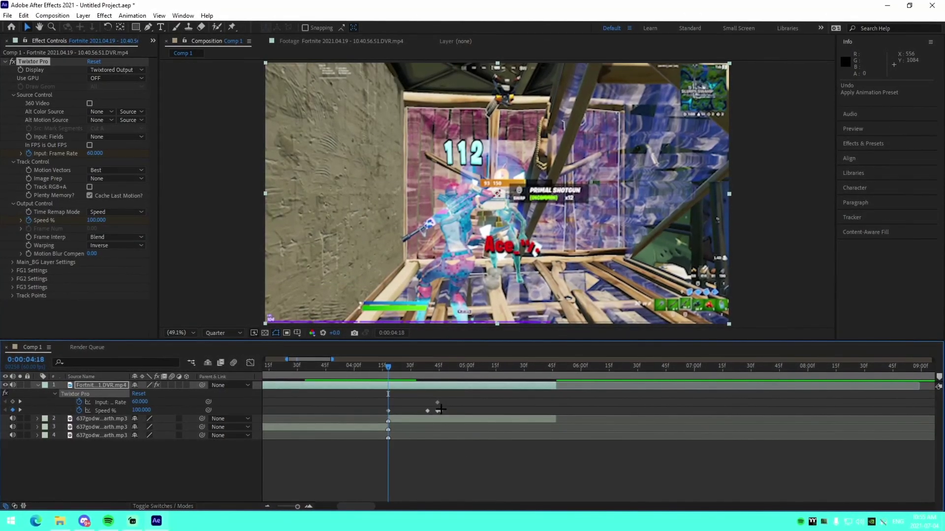
pyautogui.moveTo(436, 403); pyautogui.dragTo(387, 403)
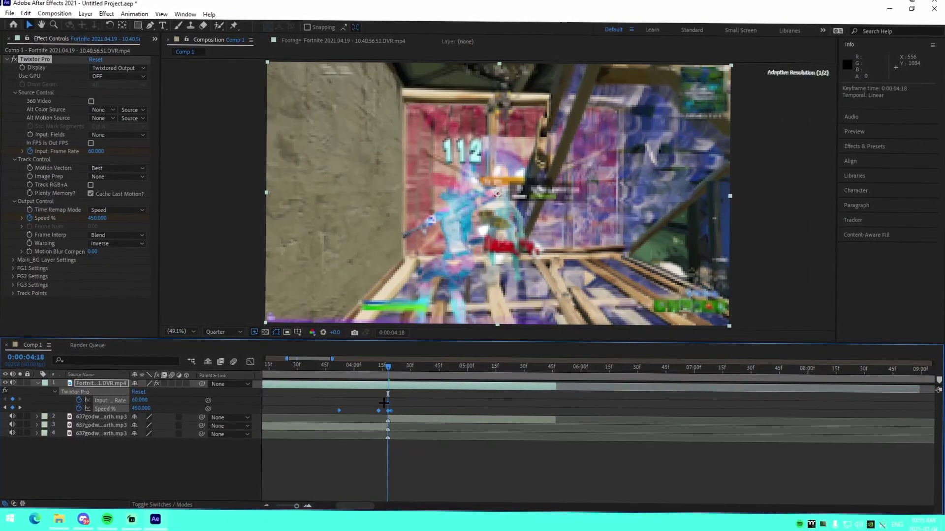
pyautogui.click(358, 396)
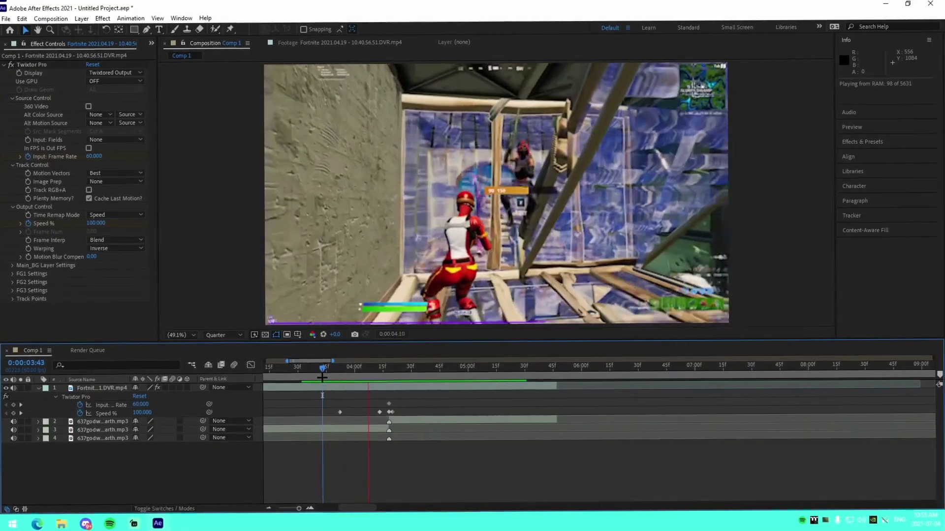
pyautogui.press('j')
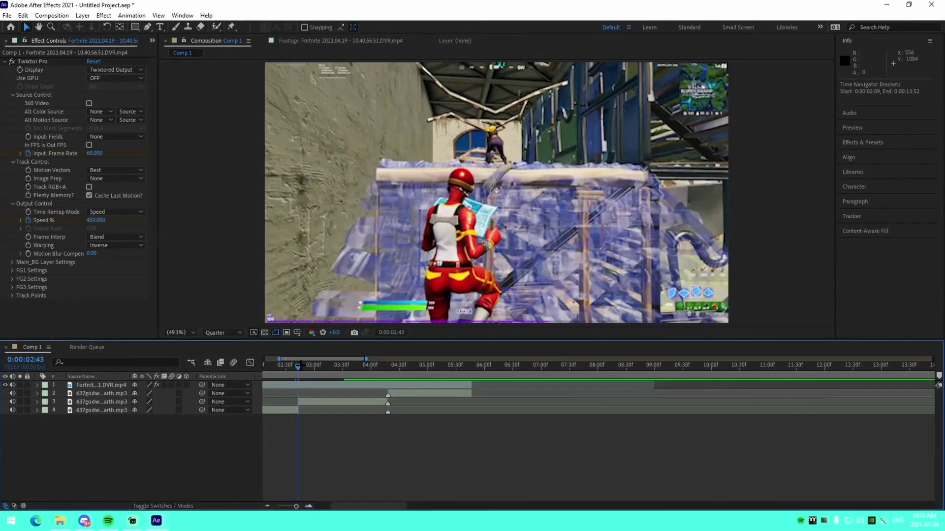
# Step: Apply the High-Low Pass effect to the song segment running from 0:00:02:43 to the beat
pyautogui.click(312, 401)
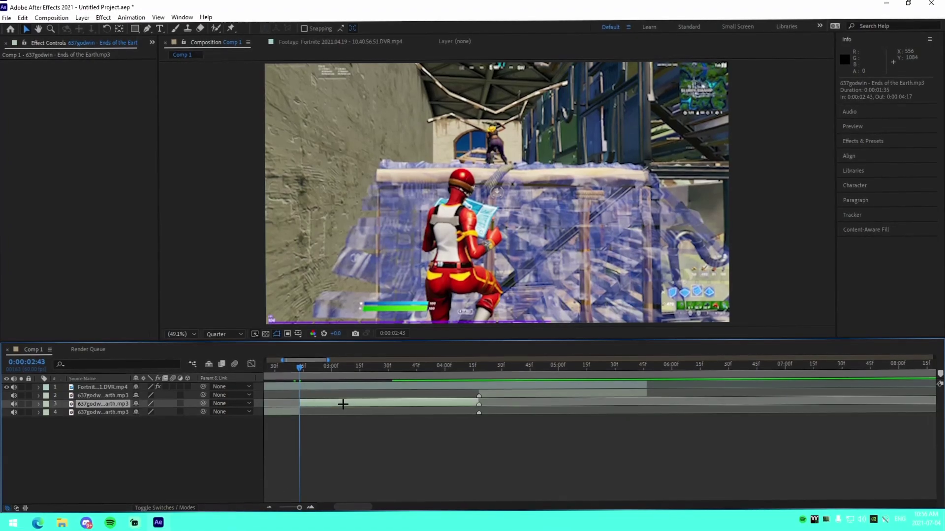
pyautogui.hotkey('ctrl', 'space')
pyautogui.click(387, 377)
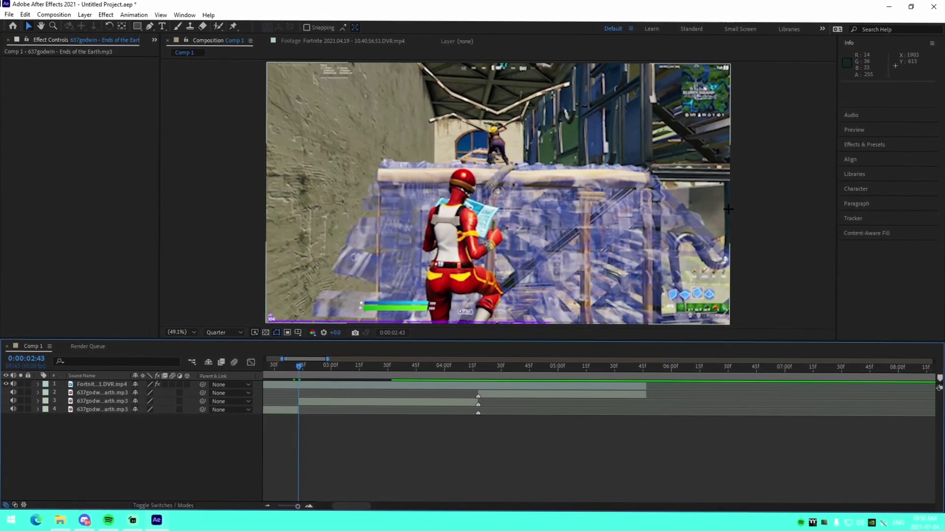
pyautogui.click(863, 142)
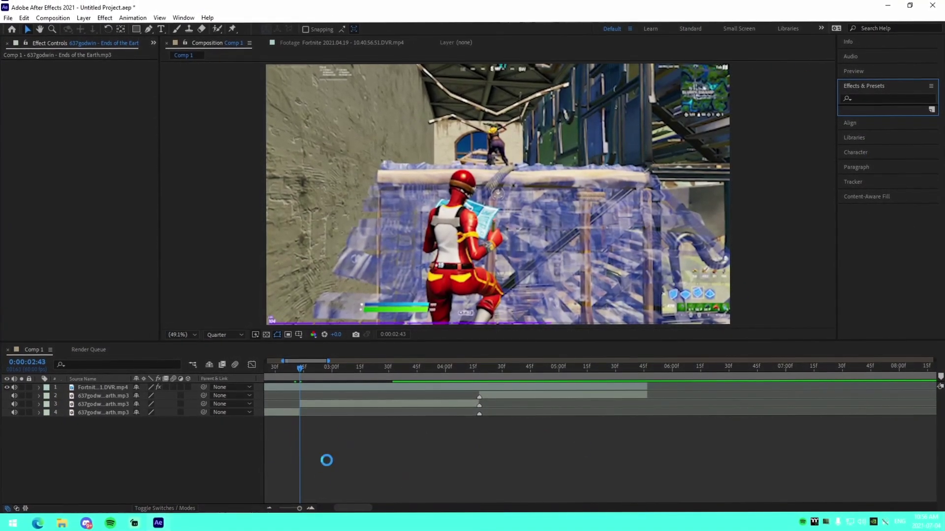
pyautogui.click(371, 404)
pyautogui.hotkey('ctrl', 'space')
pyautogui.write('high')
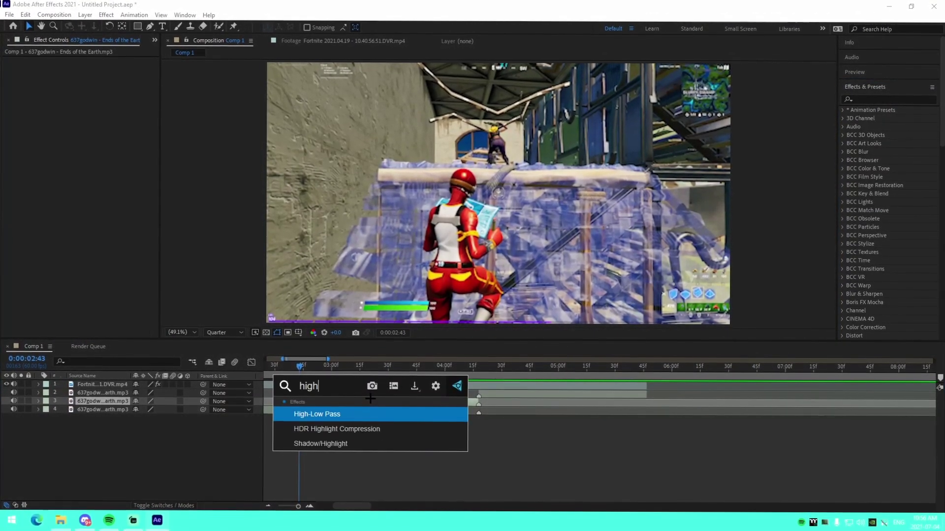
pyautogui.click(344, 413)
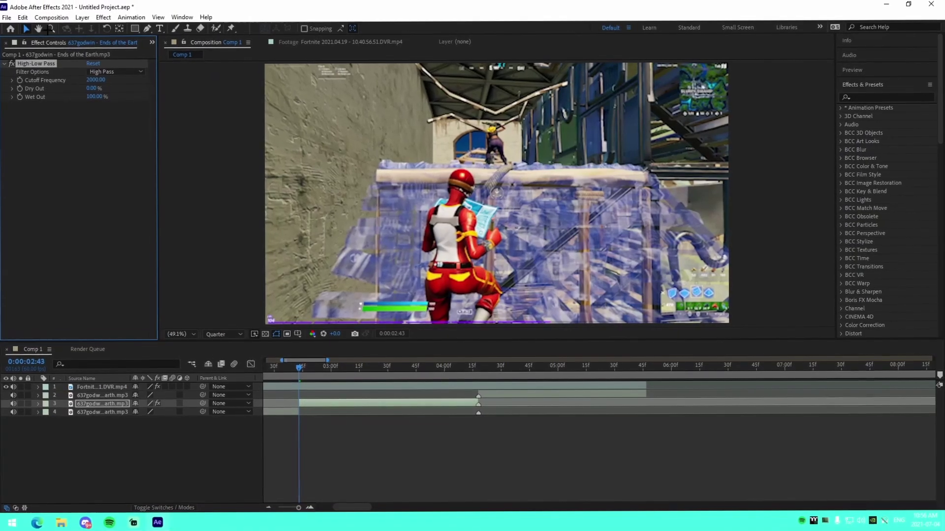
# Step: Set the filter to Low Pass and keyframe its Cutoff Frequency at 20000 at 0:00:02:43
pyautogui.click(114, 73)
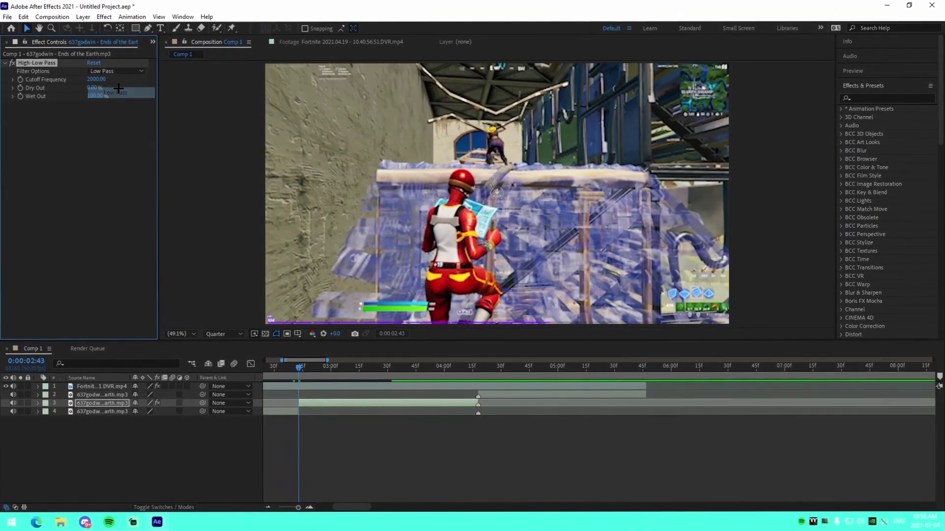
pyautogui.click(98, 77)
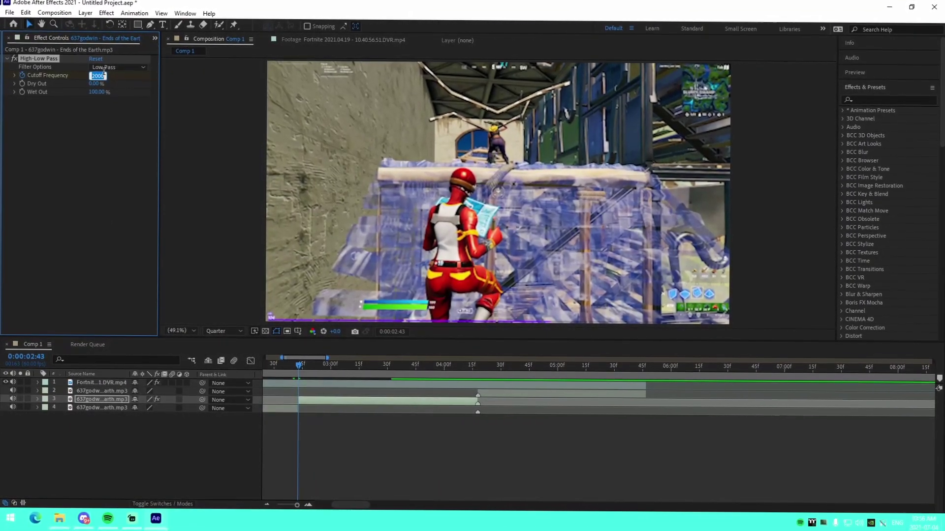
pyautogui.write('20')
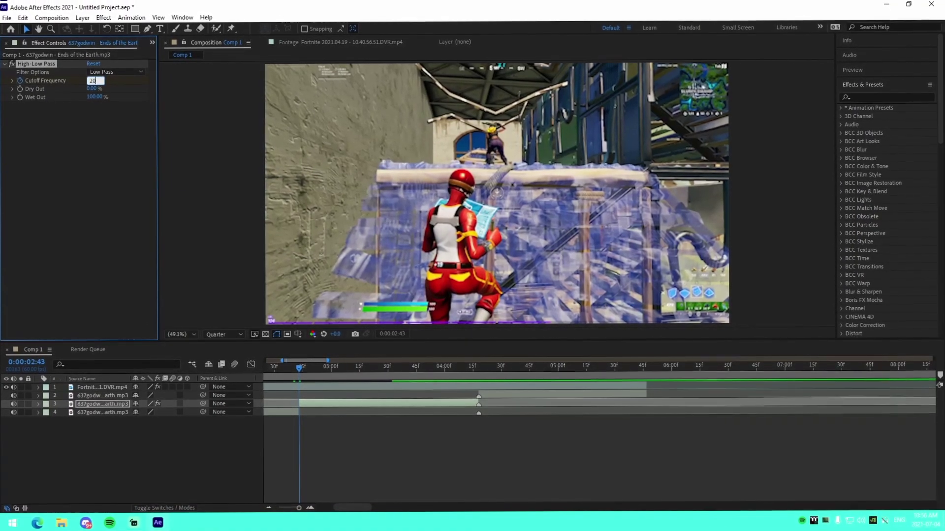
pyautogui.write('000')
pyautogui.press('Return')
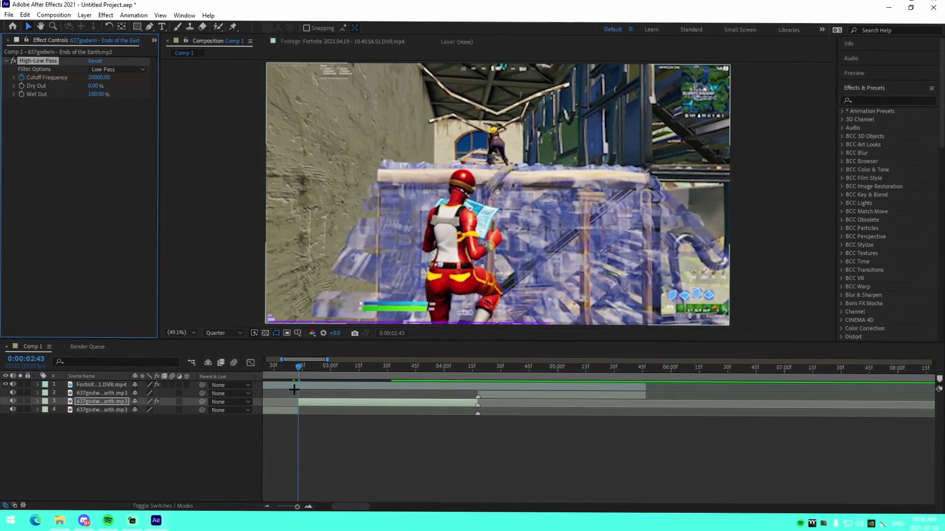
# Step: Keyframe a much lower Cutoff Frequency at 0:00:03:17 and play the filtered section into the beat
pyautogui.click(319, 370)
pyautogui.moveTo(319, 370); pyautogui.dragTo(363, 389)
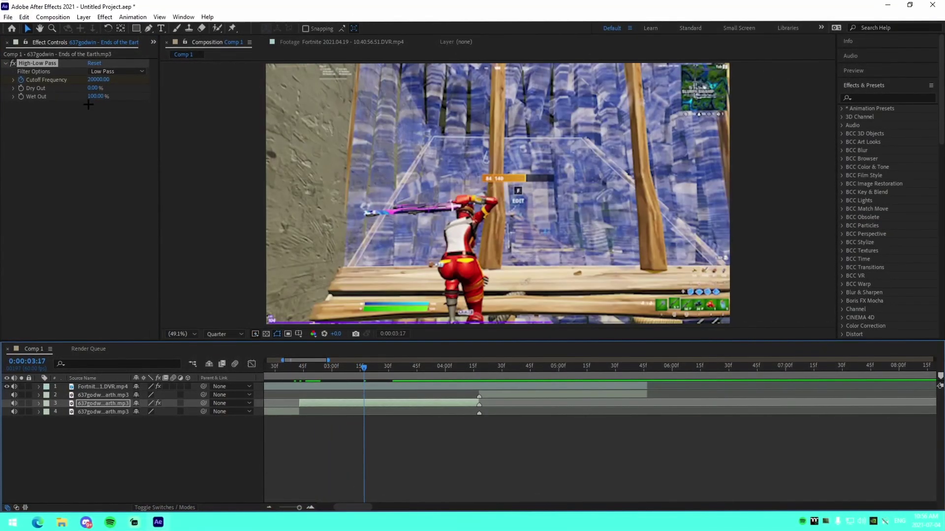
pyautogui.click(98, 79)
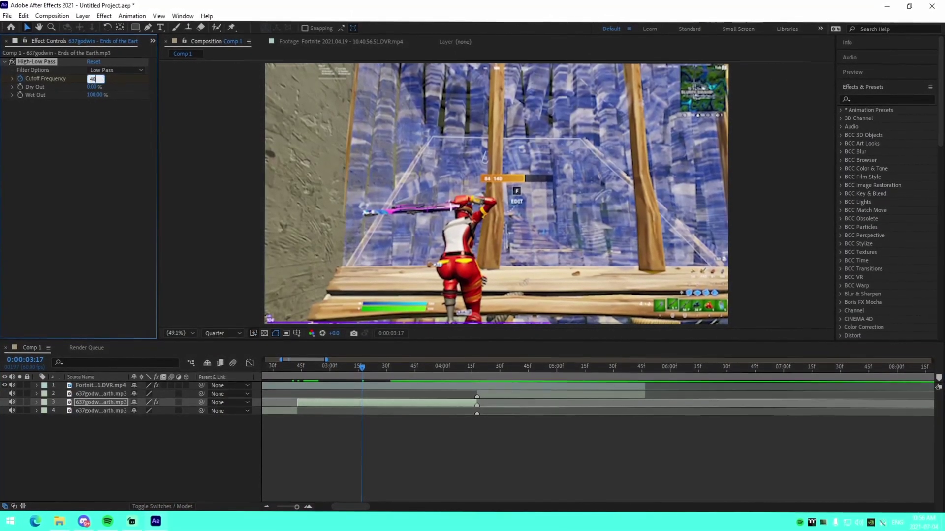
pyautogui.click(340, 394)
pyautogui.click(297, 368)
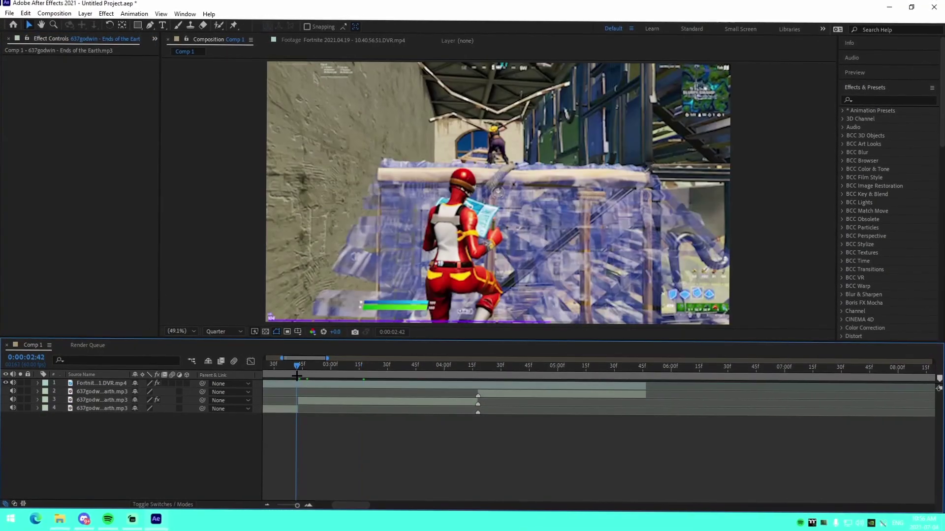
pyautogui.press('space')
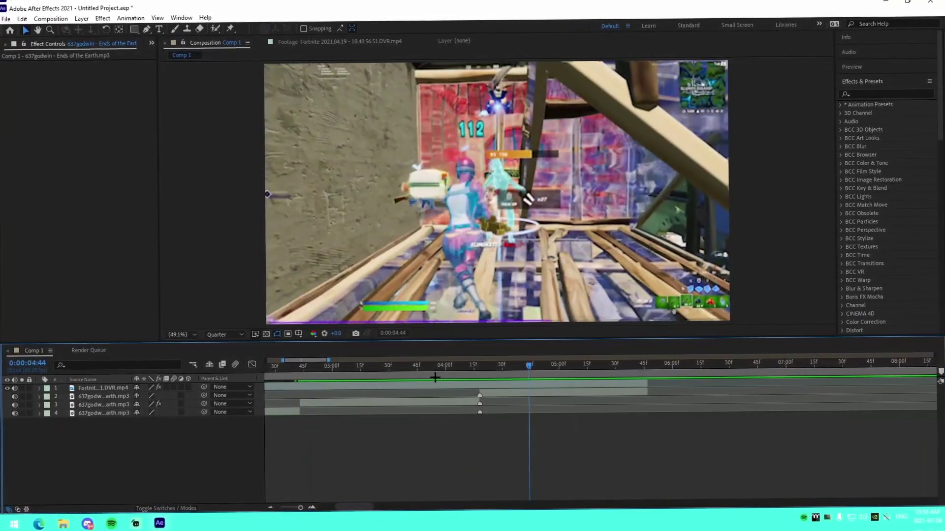
# Step: Add an adjustment layer above the Fortnite footage, split it at the beat marker at 0:00:04:18 and remove the earlier part
pyautogui.click(480, 374)
pyautogui.click(486, 385)
pyautogui.hotkey('ctrl', 'alt', 'y')
pyautogui.hotkey('ctrl', 'shift', 'd')
pyautogui.click(463, 393)
pyautogui.press('Delete')
# Step: Trim the adjustment layer's end to match the end of the Fortnite footage and return to 0:00:04:18
pyautogui.moveTo(478, 367); pyautogui.dragTo(646, 368)
pyautogui.click(656, 385)
pyautogui.hotkey('ctrl', 'shift', 'd')
pyautogui.press('Delete')
pyautogui.moveTo(511, 368); pyautogui.dragTo(478, 368)
# Step: Apply the recent preset "damon main shake" to the adjustment layer at the beat
pyautogui.click(496, 385)
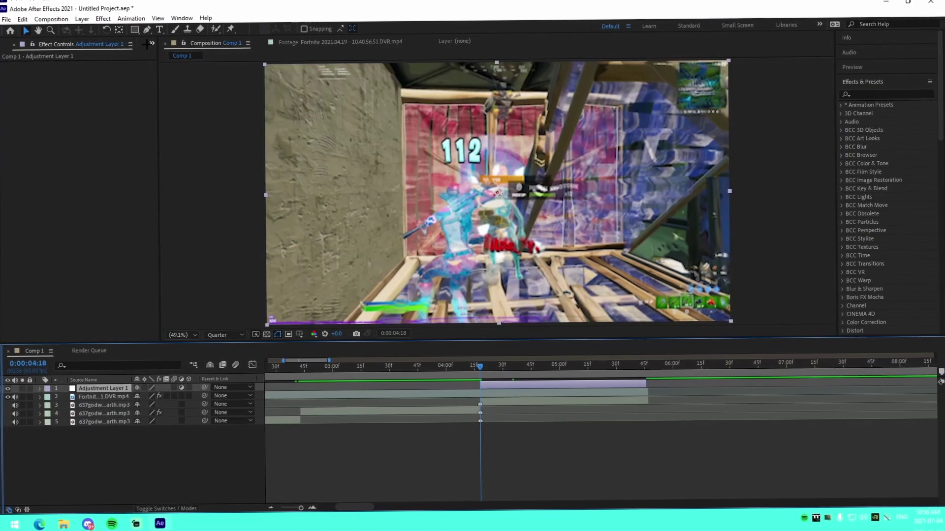
pyautogui.click(131, 18)
pyautogui.moveTo(222, 52)
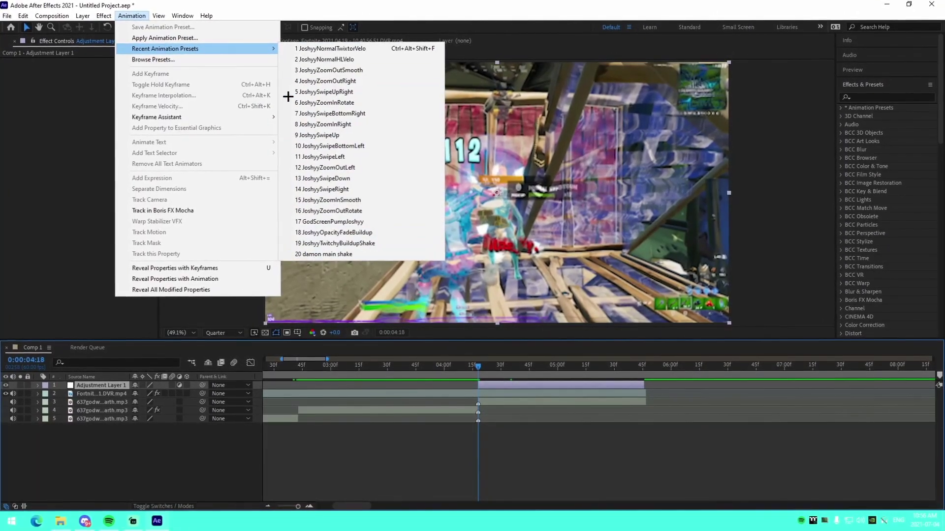
pyautogui.click(306, 254)
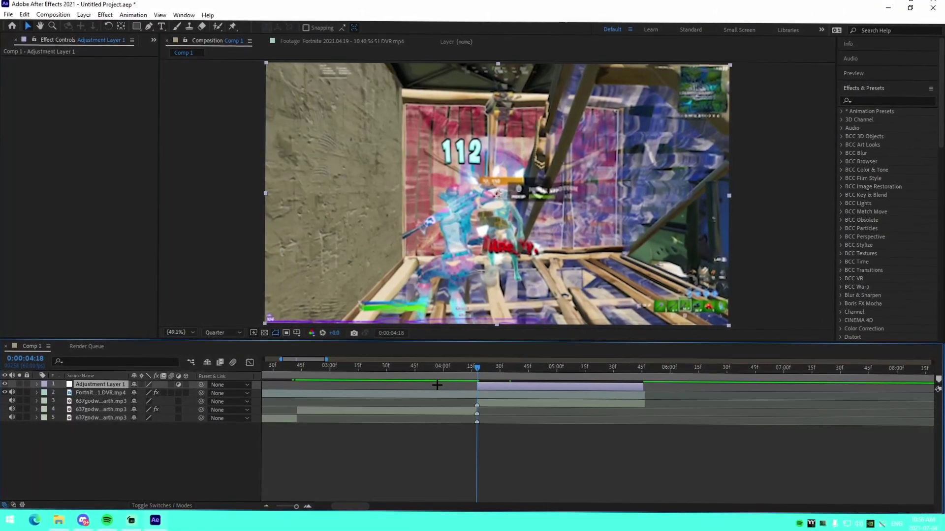
pyautogui.moveTo(428, 368); pyautogui.dragTo(480, 378)
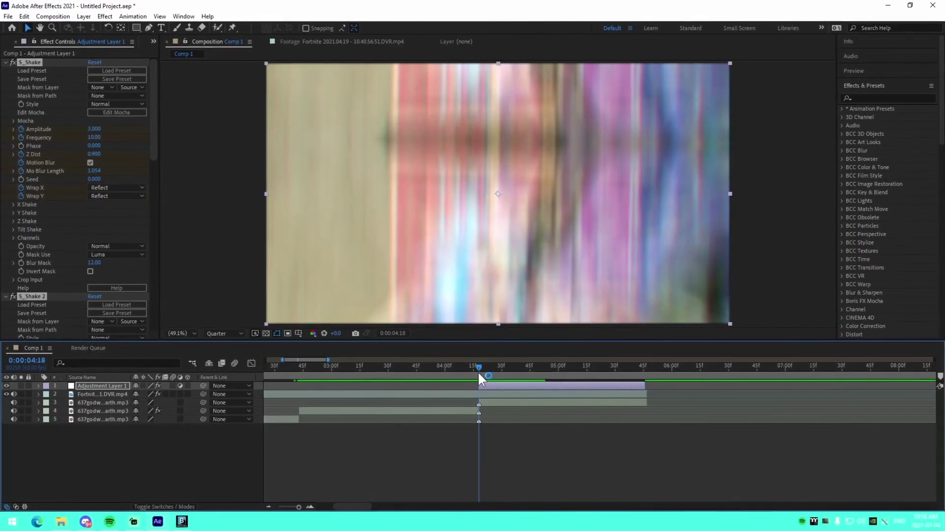
# Step: Add a second adjustment layer directly above the Fortnite footage, spanning only from 0:00:02:43 to the beat at 0:00:04:18
pyautogui.click(483, 392)
pyautogui.hotkey('ctrl', 'alt', 'y')
pyautogui.hotkey('alt', ']')
pyautogui.moveTo(374, 370); pyautogui.dragTo(298, 374)
pyautogui.click(316, 394)
pyautogui.hotkey('ctrl', 'shift', 'd')
pyautogui.click(296, 402)
pyautogui.press('Delete')
# Step: Apply uni.VHS to the second adjustment layer and load its SVHS_Studio preset
pyautogui.click(310, 395)
pyautogui.hotkey('ctrl', 'space')
pyautogui.write('vhs')
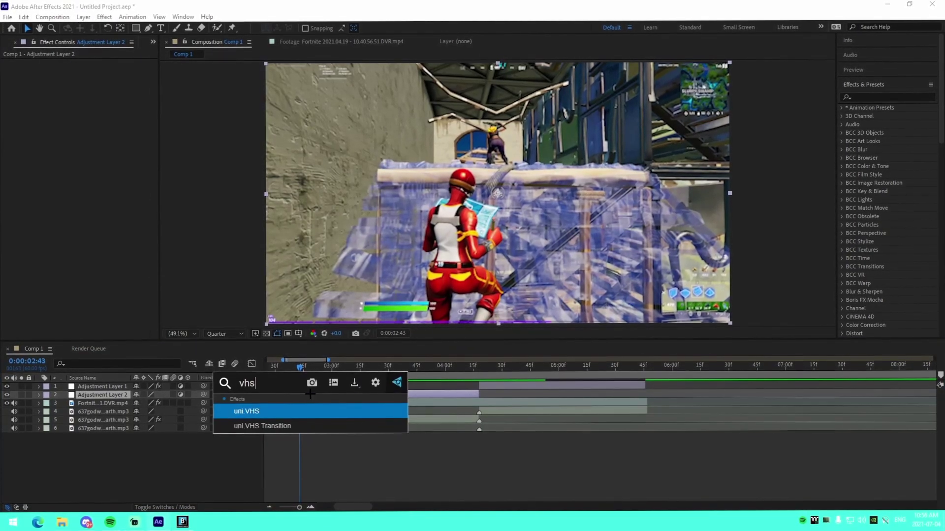
pyautogui.click(285, 411)
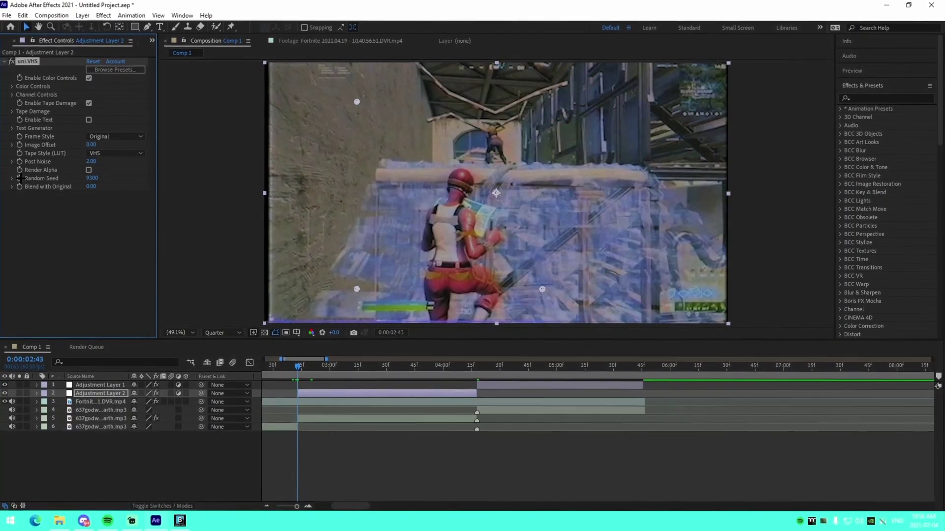
pyautogui.click(115, 70)
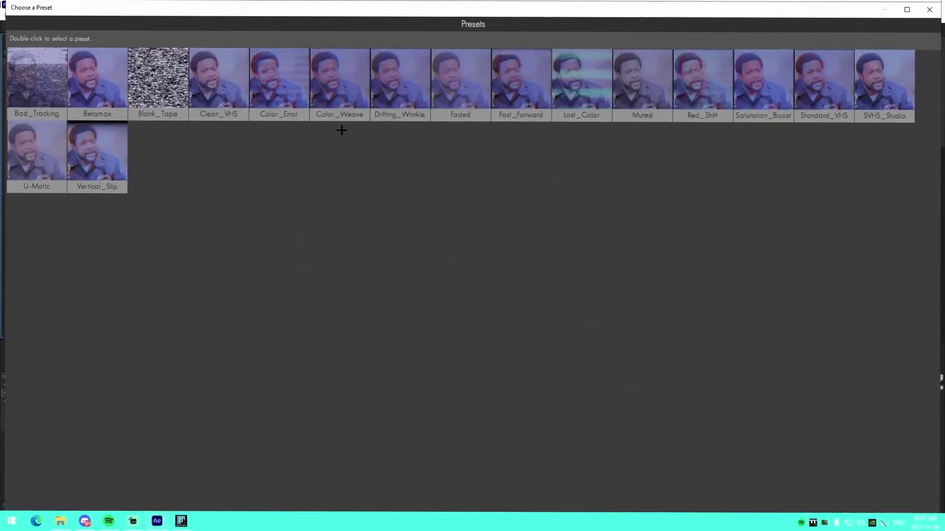
pyautogui.doubleClick(884, 86)
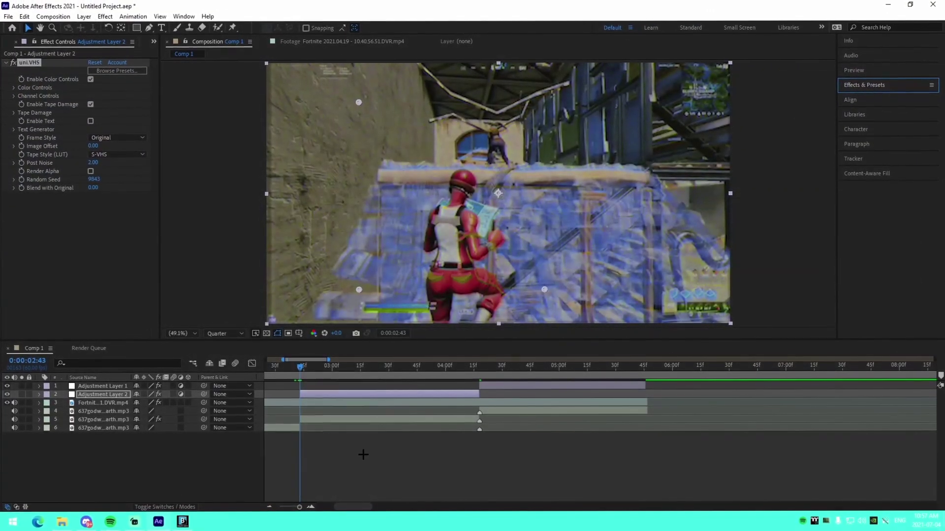
# Step: Keyframe the VHS effect's Blend with Original at 100 at 0:00:02:43
pyautogui.click(93, 187)
pyautogui.write('100')
pyautogui.press('Return')
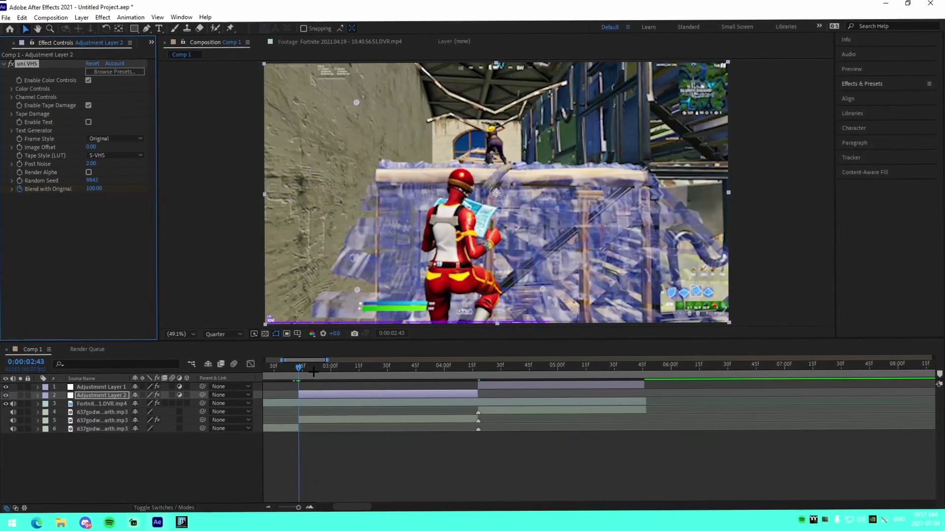